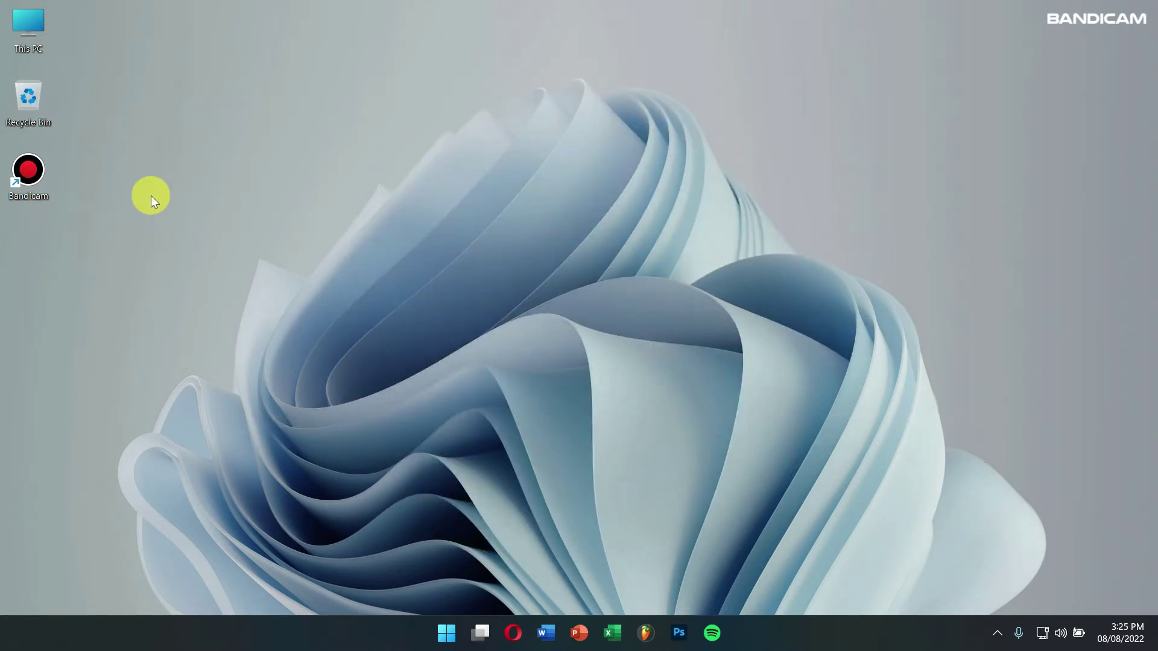
Launch Bandicam and keep Fullscreen as the recording mode.
double_click(32, 174)
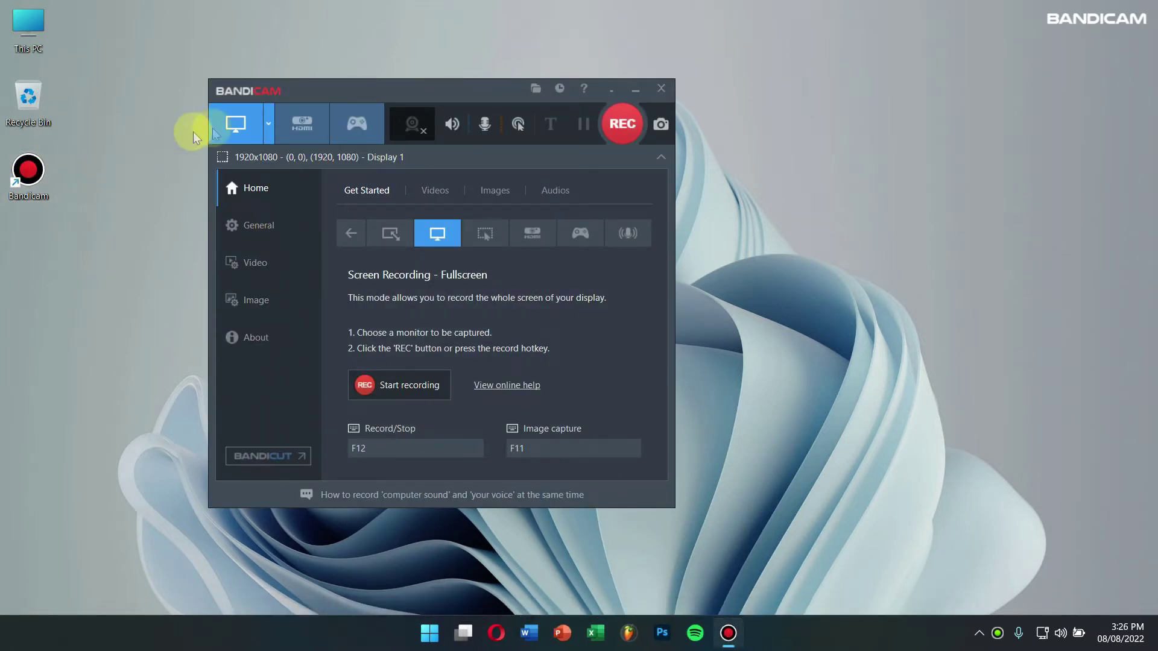
left_click(267, 124)
mouse_move(294, 284)
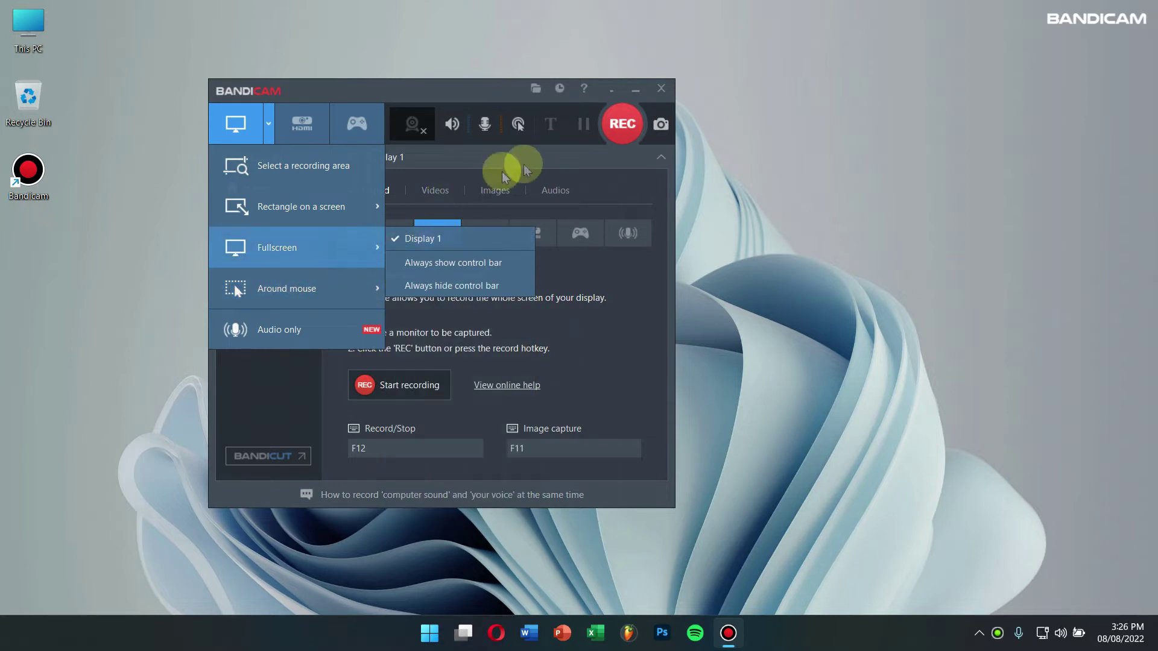
left_click(562, 155)
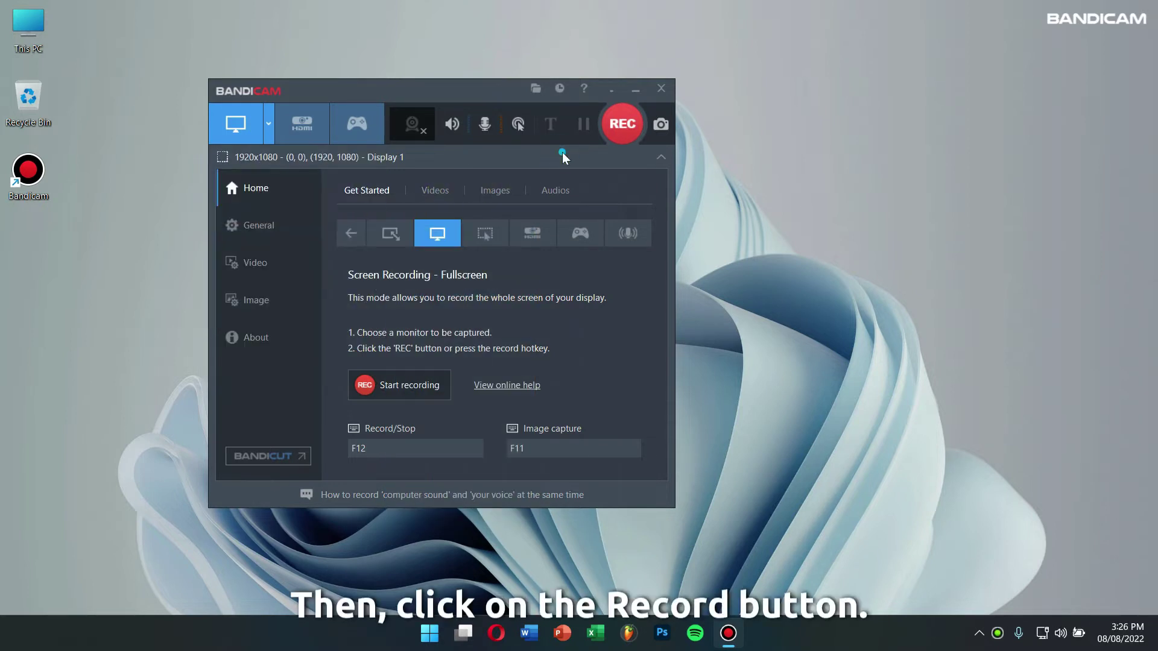
Record a few seconds of the full screen, stop it, and return to Home.
left_click(615, 130)
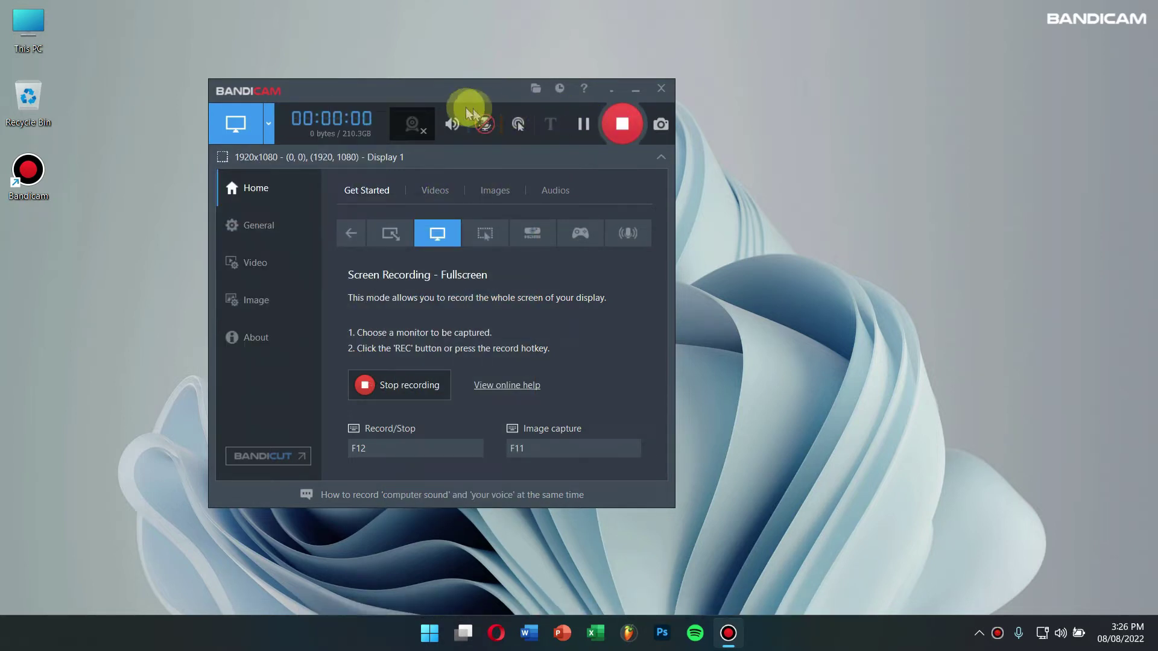
left_click_drag(458, 93, 703, 107)
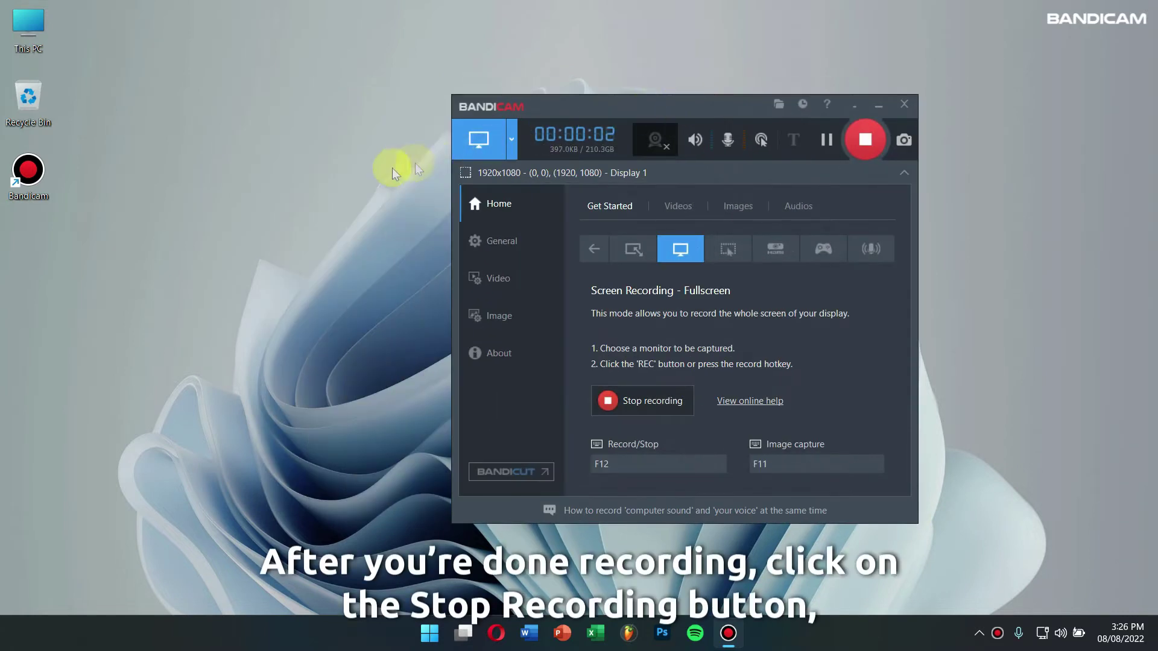
left_click(872, 136)
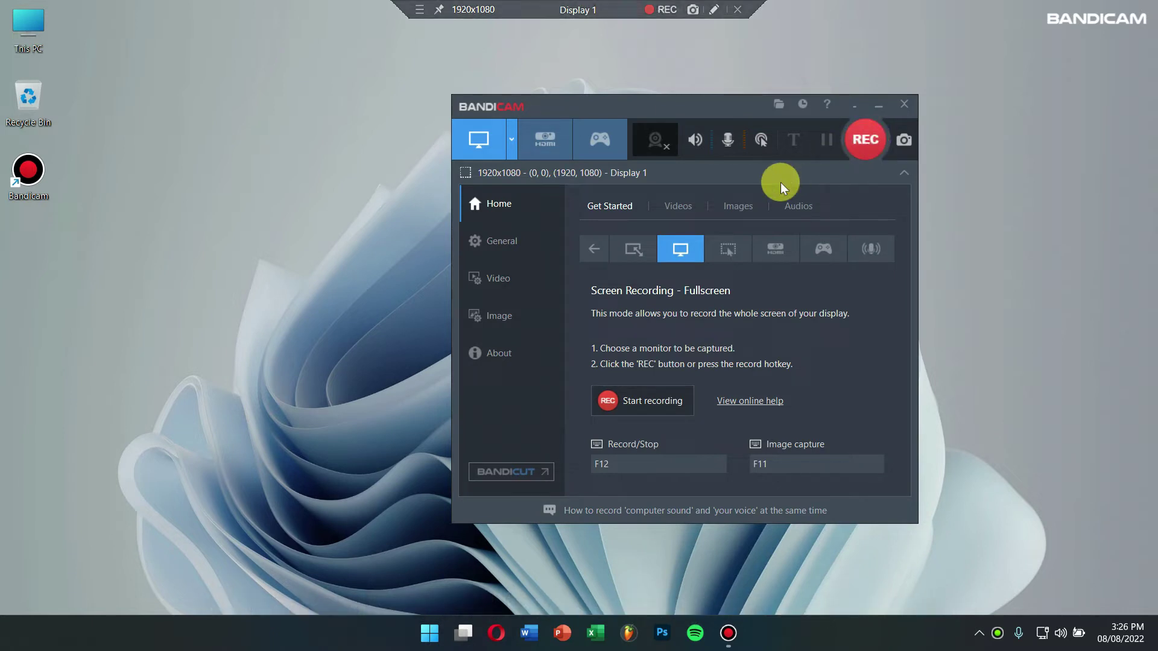
left_click_drag(672, 119, 536, 118)
left_click(377, 219)
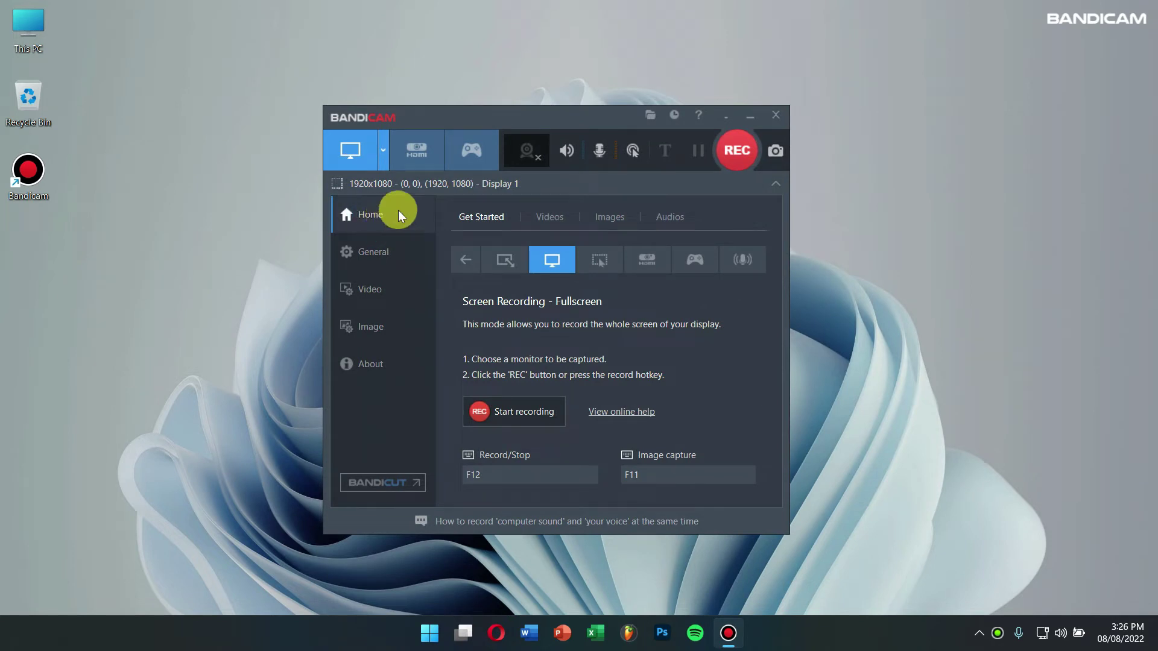
Select the newest recording under Videos and open its Upload to YouTube form.
left_click(549, 218)
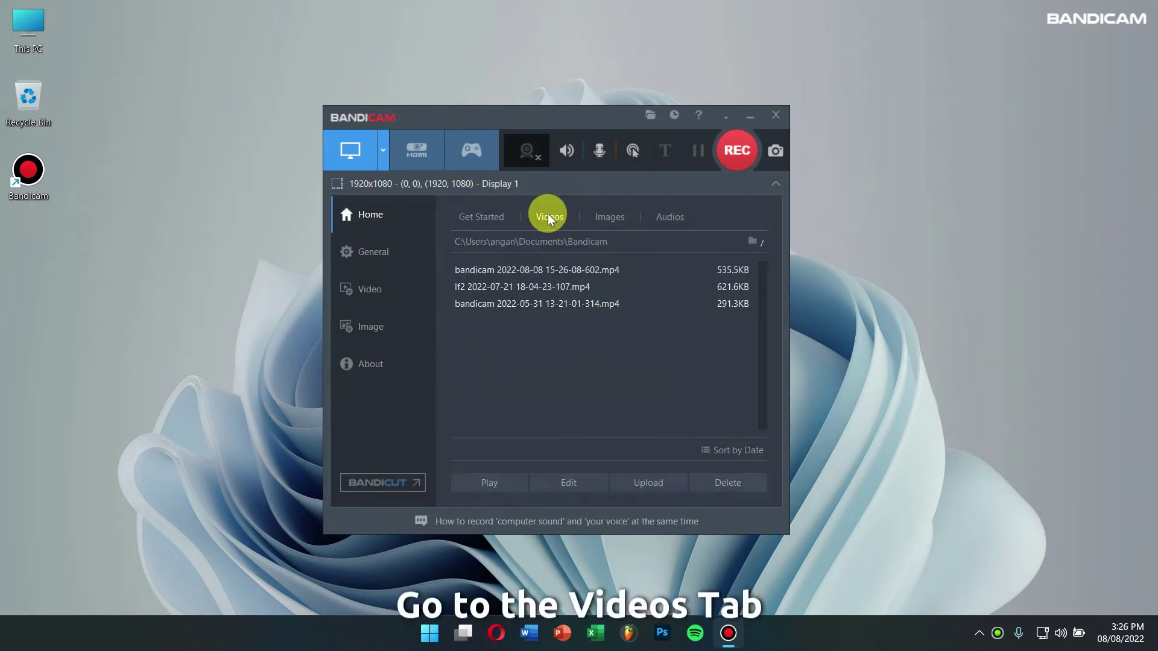
left_click(566, 270)
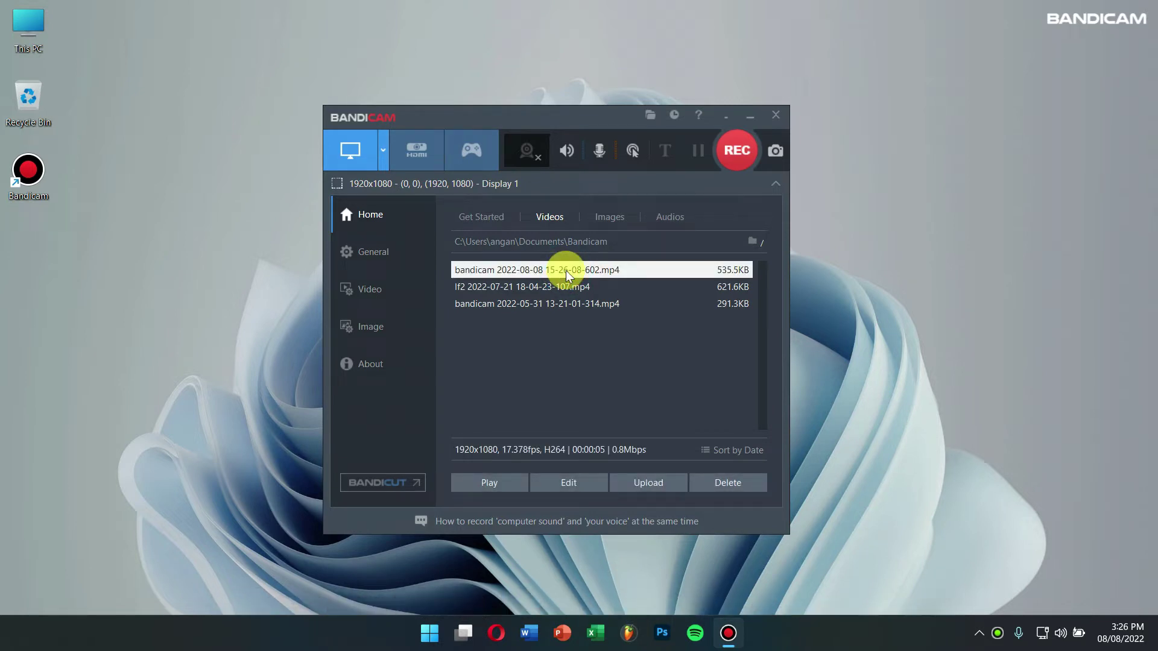
left_click(641, 481)
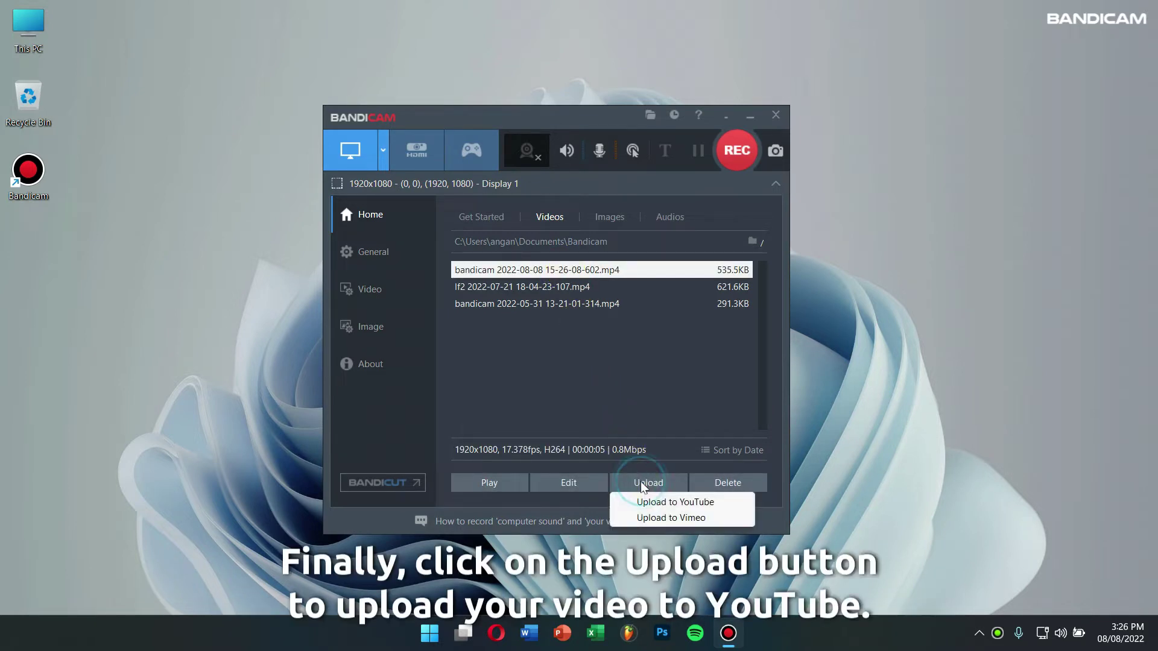
left_click(671, 504)
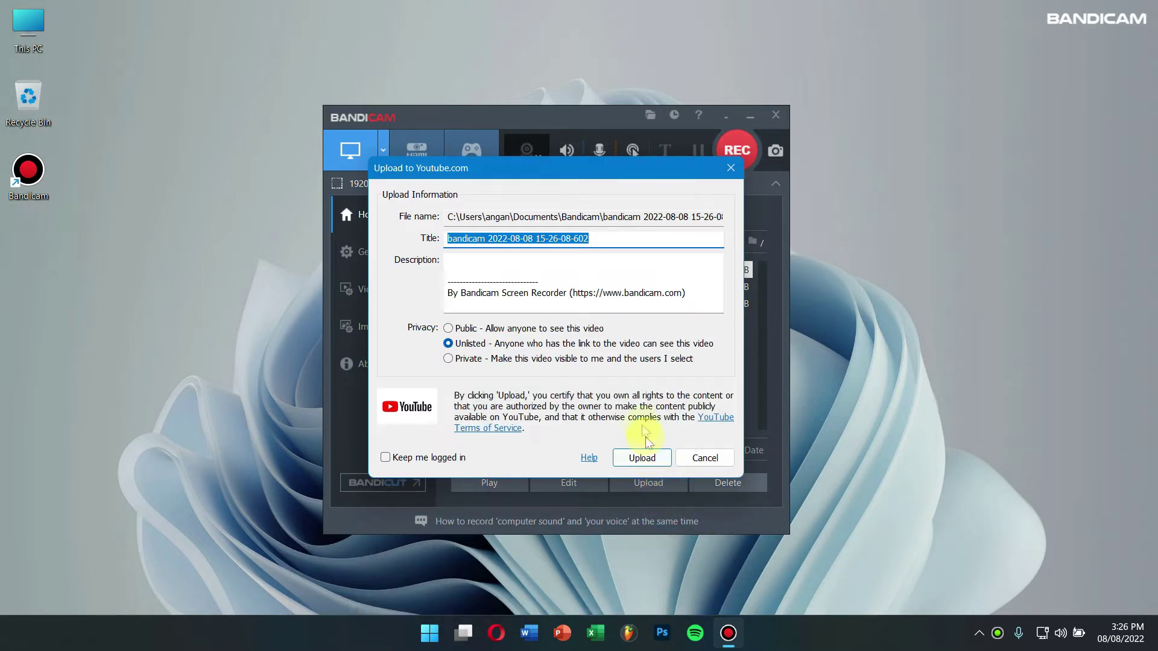
Review the title, keep privacy Unlisted, and leave stay-logged-in off.
left_click_drag(594, 239, 690, 302)
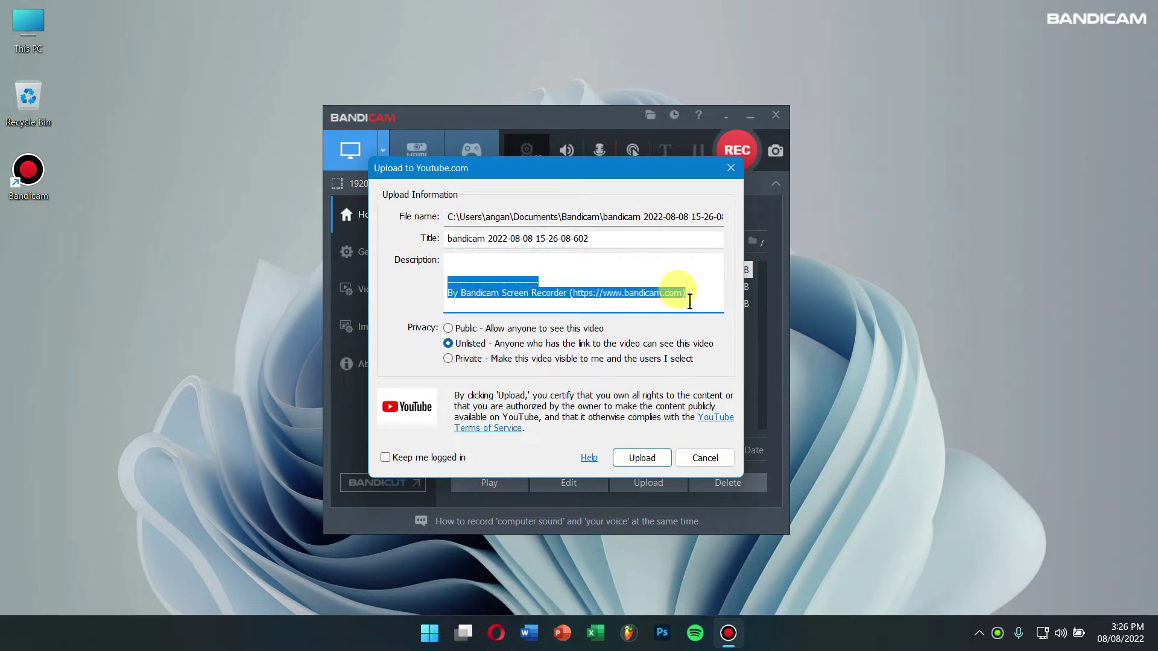
left_click(688, 300)
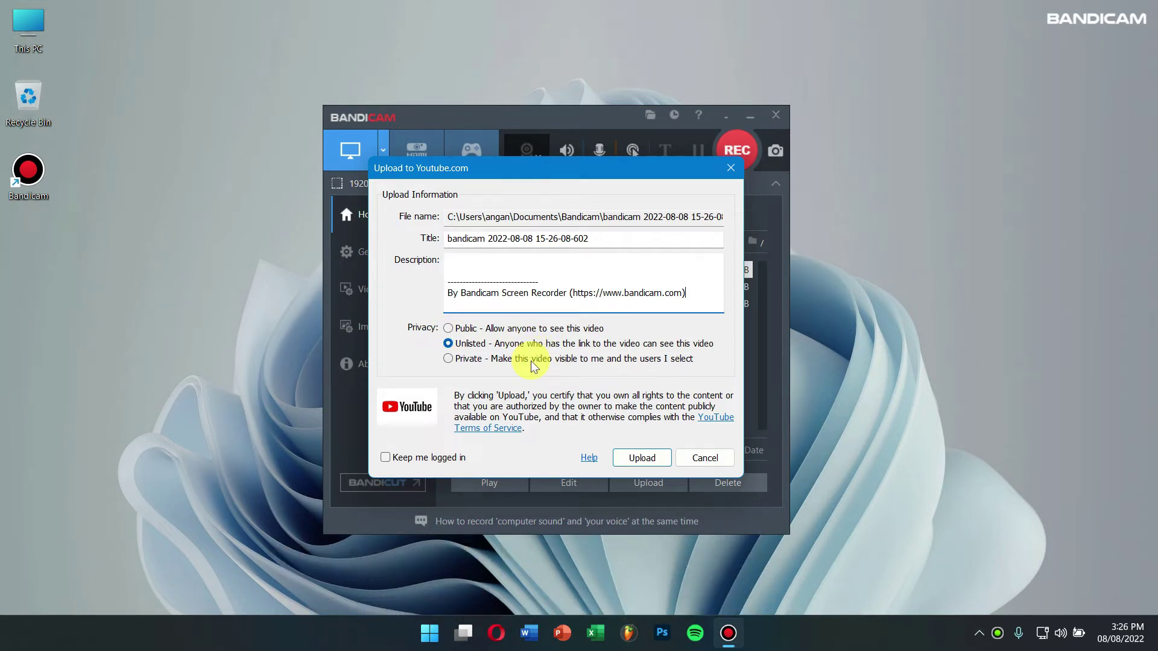
left_click(477, 343)
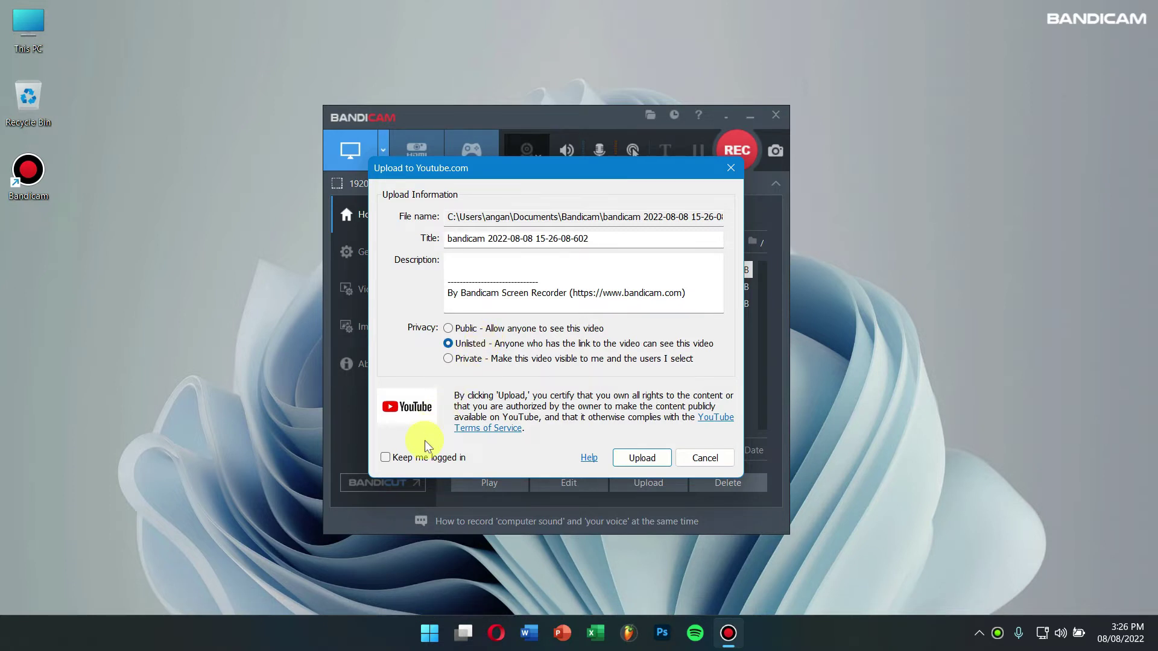
left_click(410, 461)
left_click(410, 461)
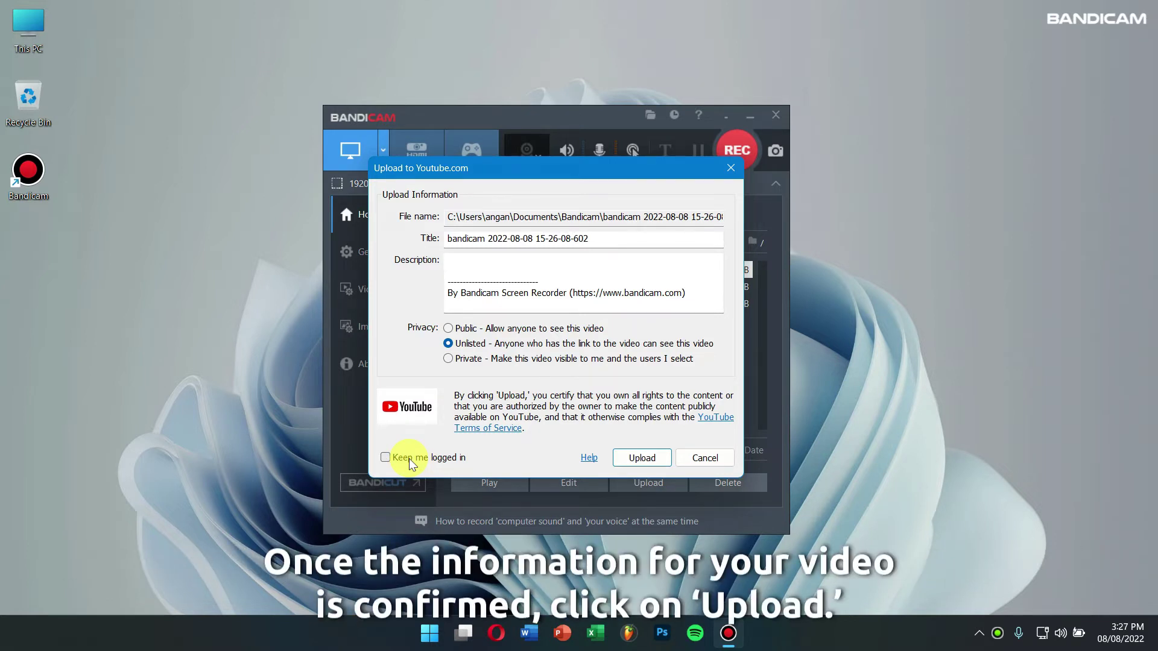
Upload the video, sign in with another Google account, and allow Bandicam YouTube access.
left_click(641, 459)
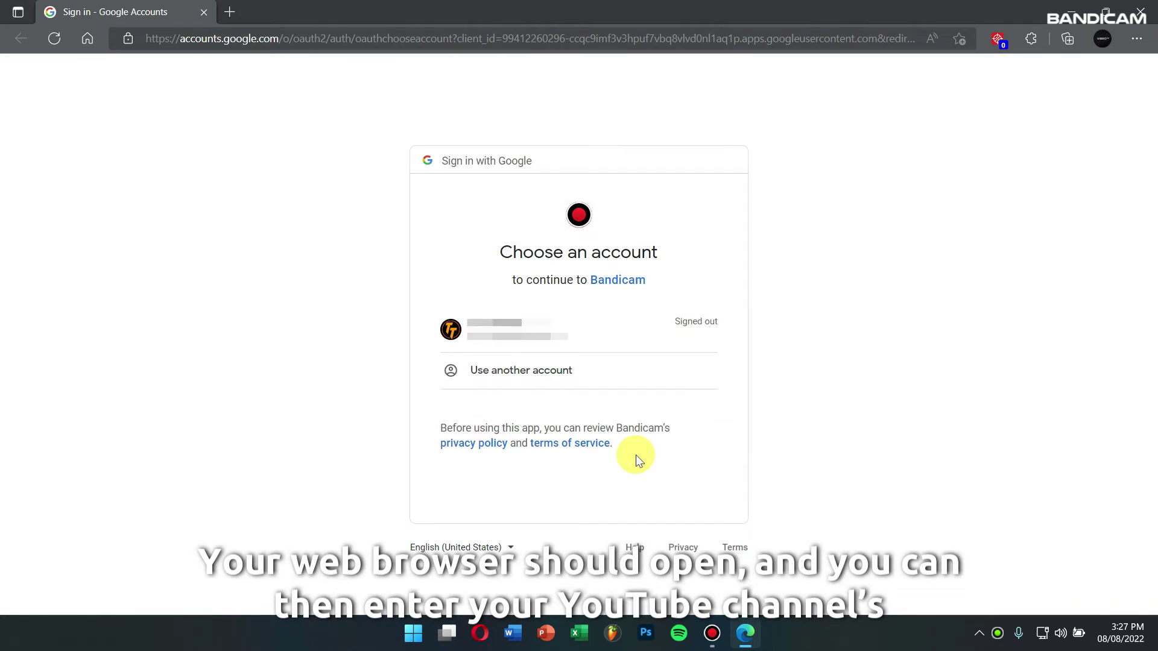
left_click(560, 375)
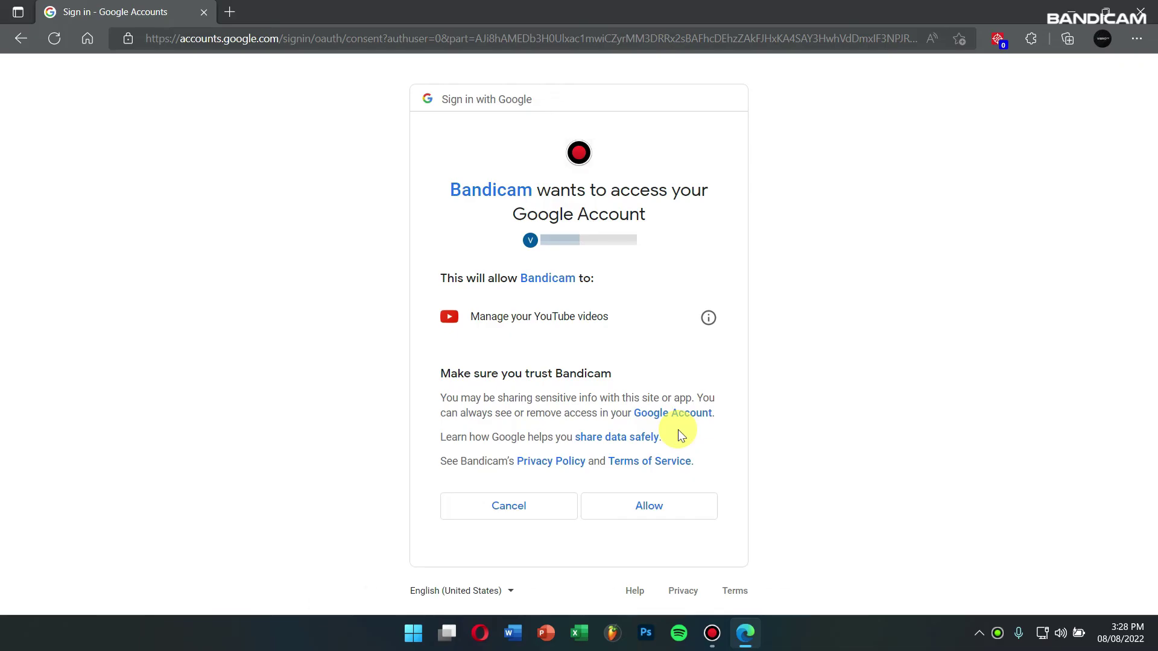
left_click(653, 507)
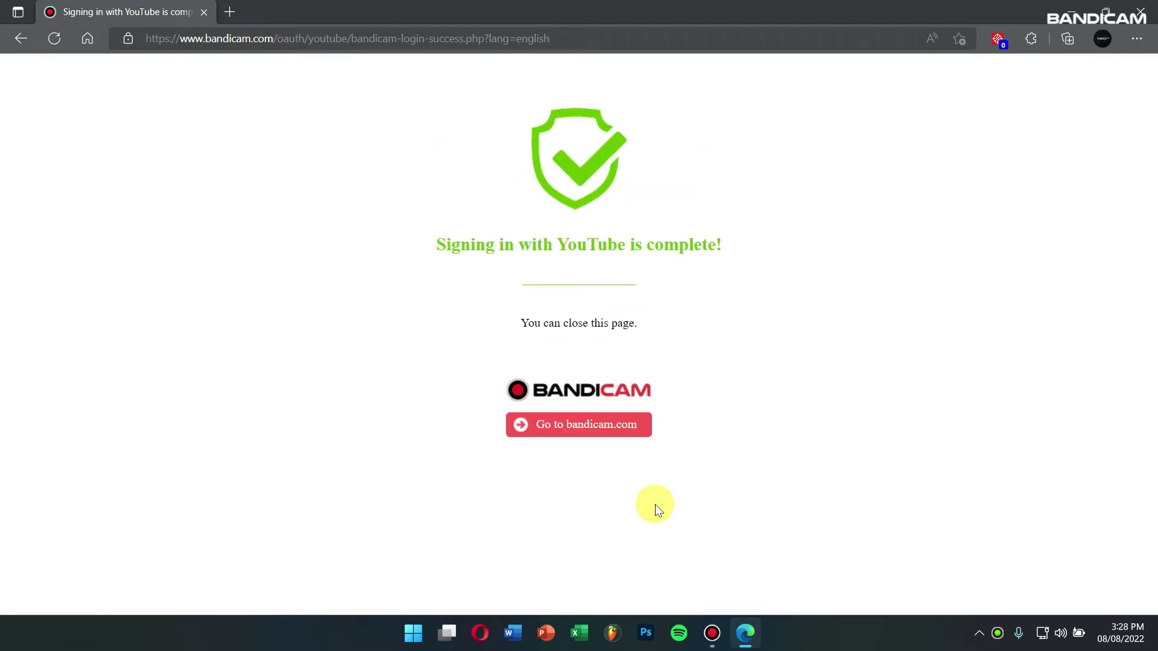
left_click(1081, 10)
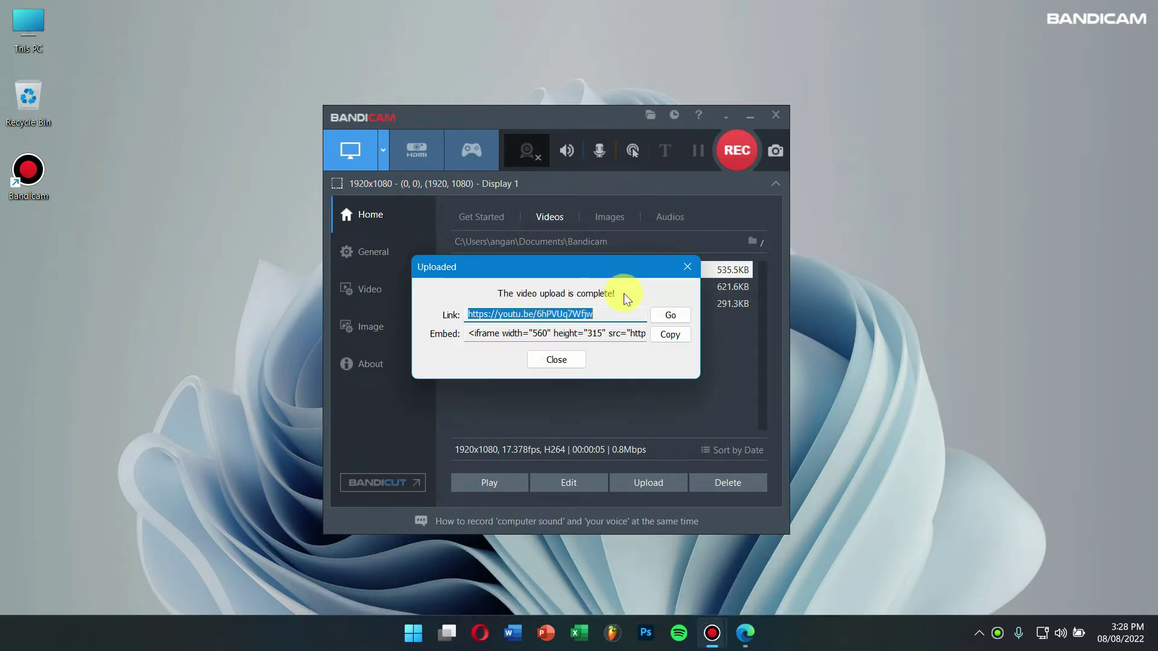
Copy the video's embed code, dismiss the Uploaded notice, and close Bandicam.
left_click(671, 336)
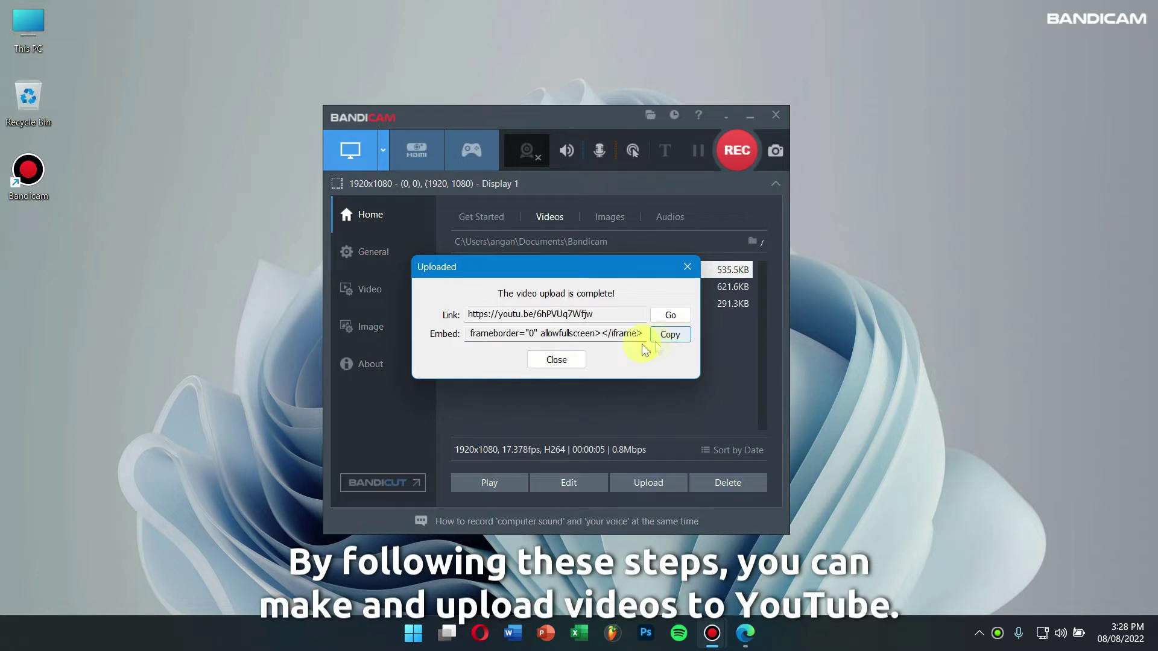
left_click(556, 361)
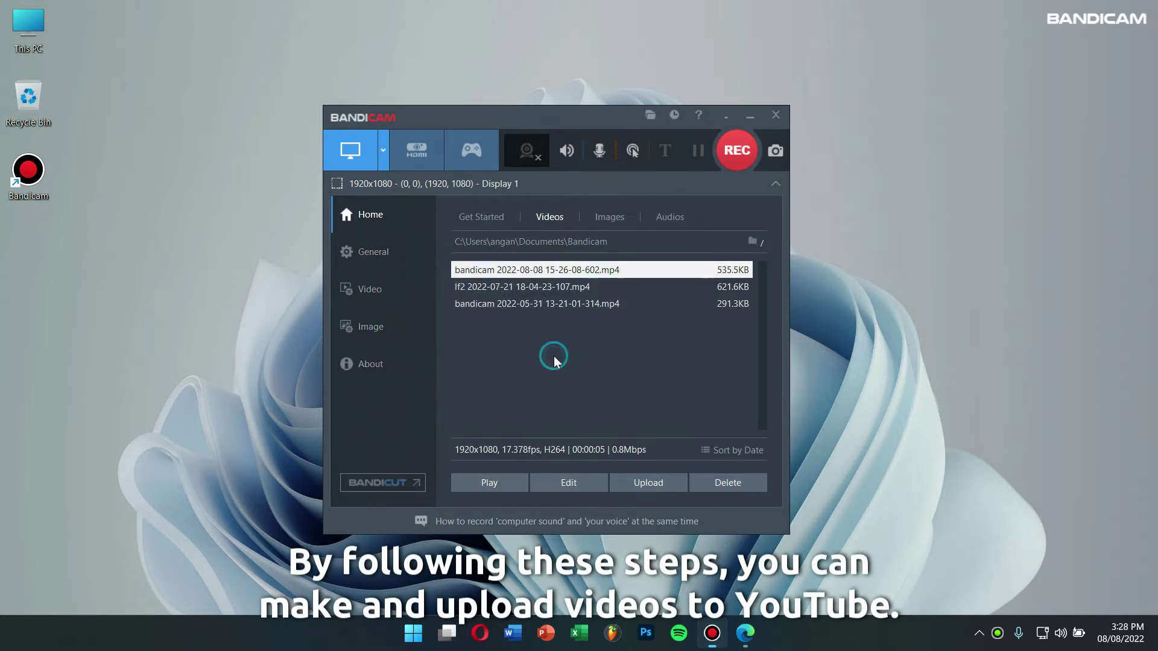
left_click(469, 215)
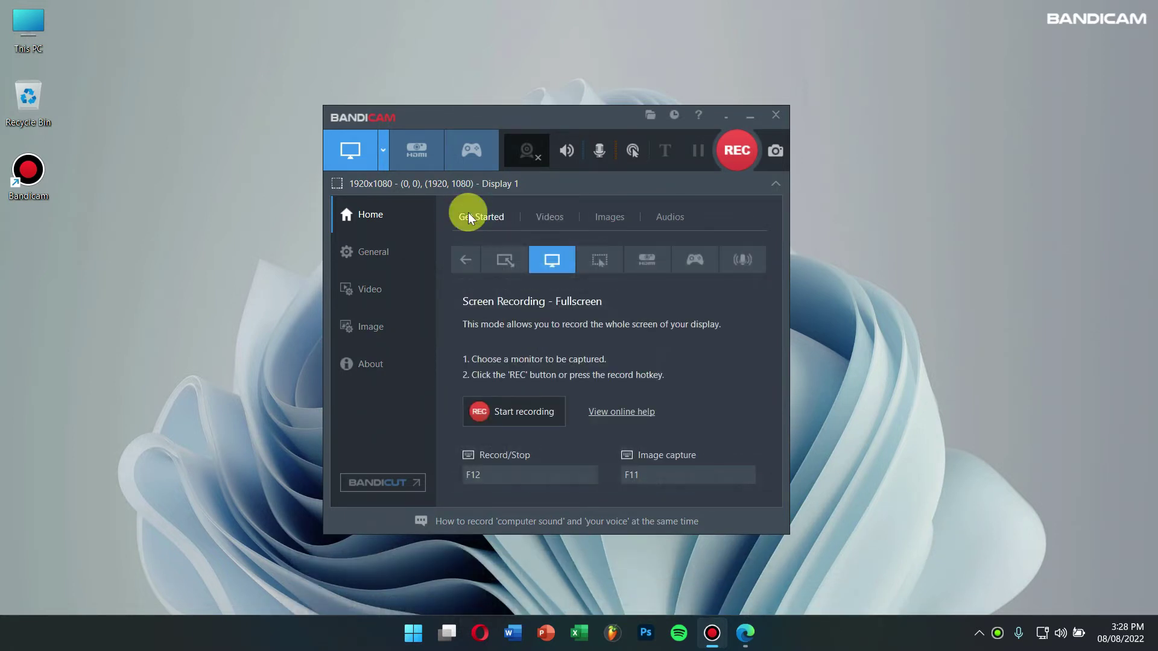
left_click(767, 115)
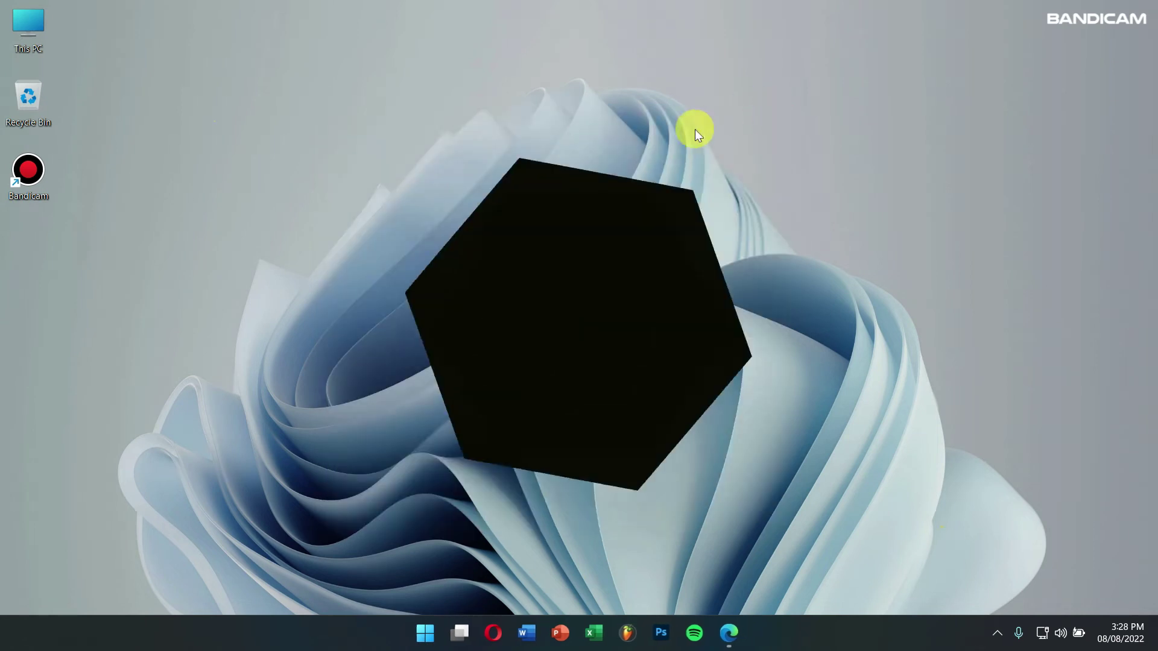
Close the leftover Edge sign-in window.
left_click(729, 633)
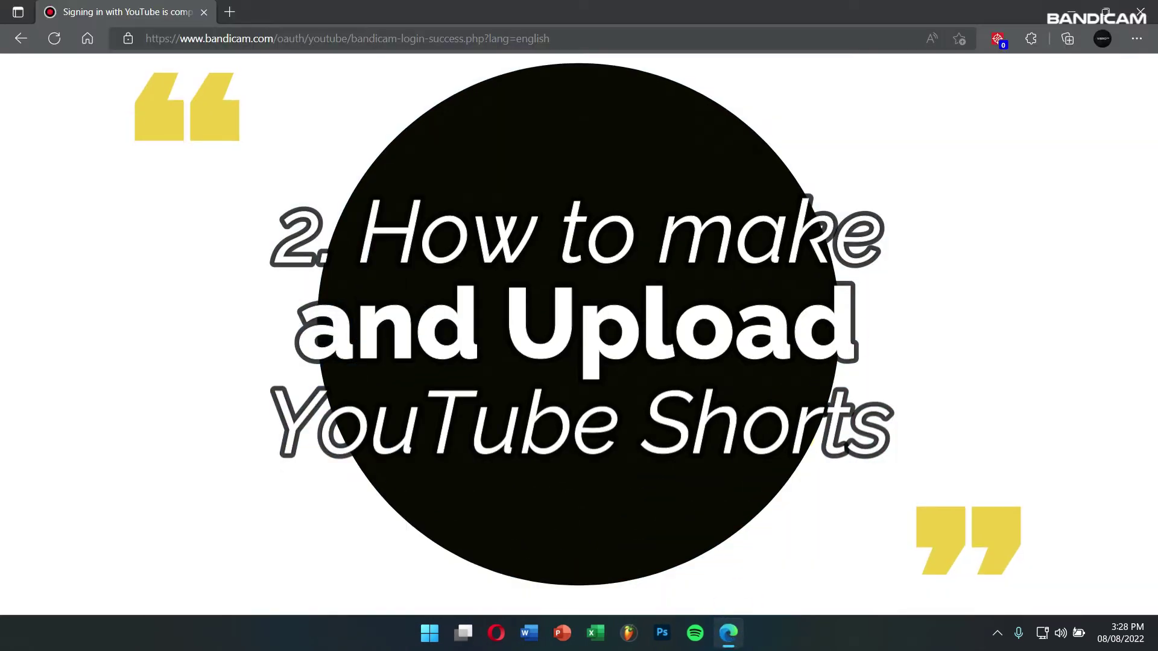
left_click(1145, 7)
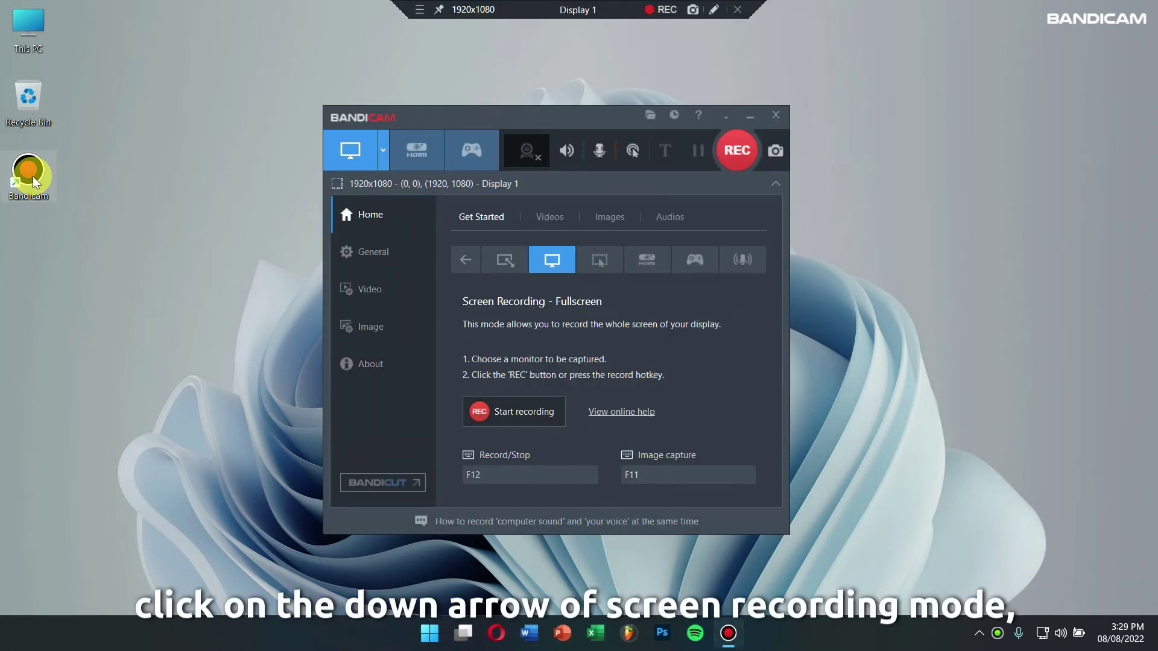
Choose Rectangle on a screen mode and draw a 523x885 vertical recording area.
left_click(381, 154)
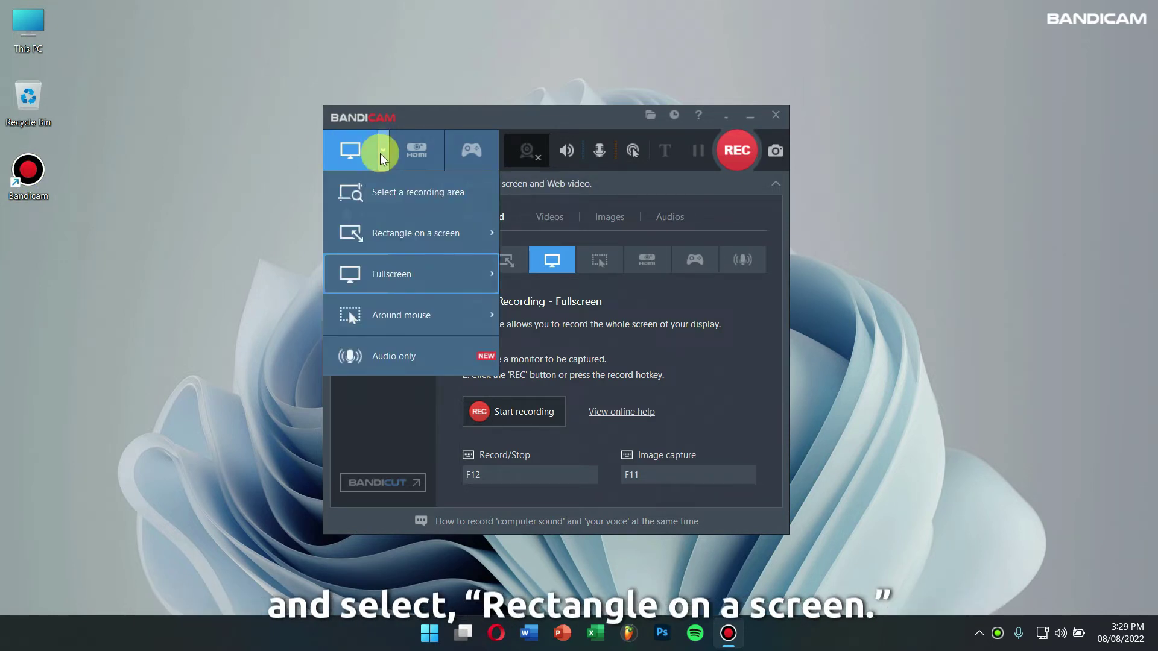
mouse_move(449, 251)
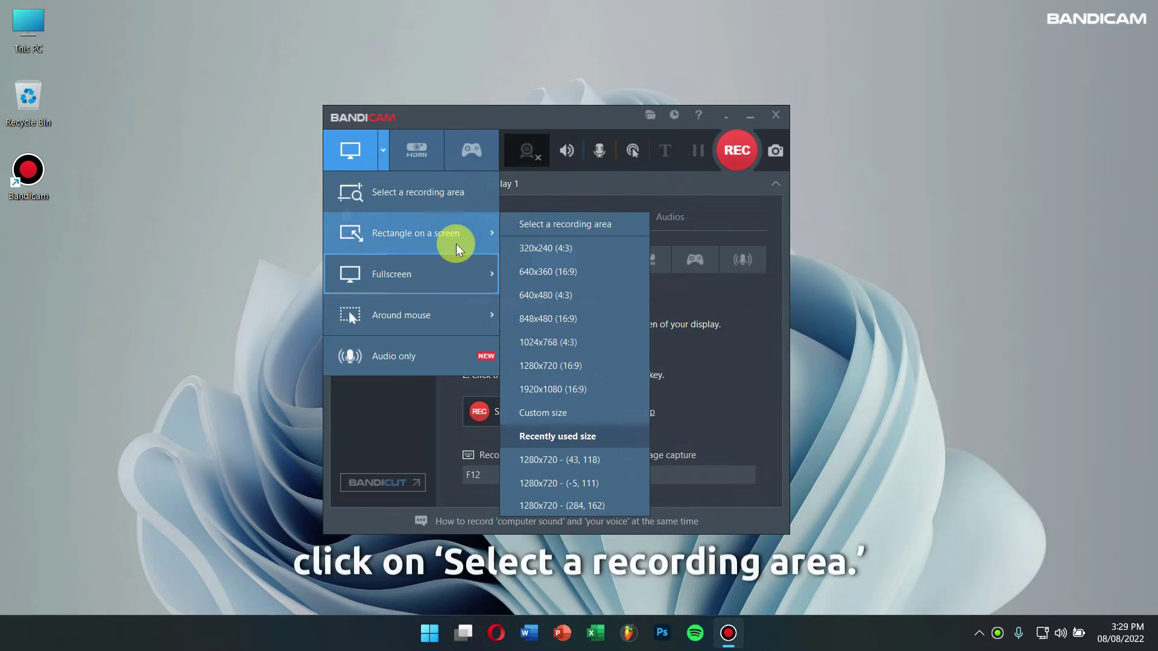
left_click(633, 228)
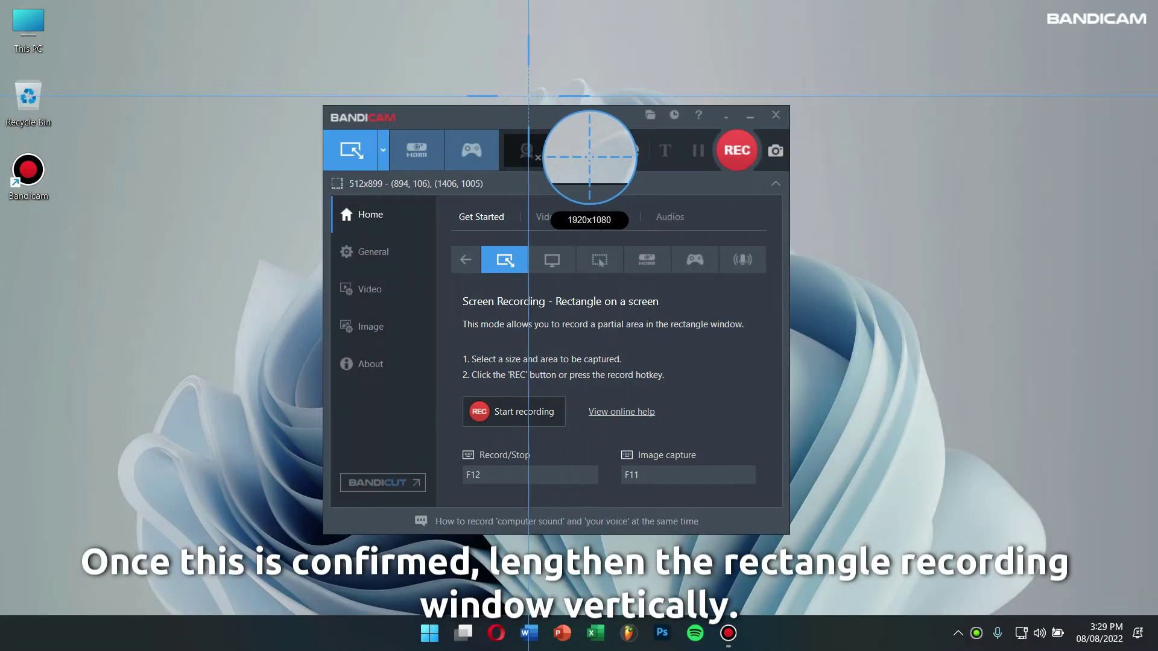
left_click_drag(477, 60, 790, 591)
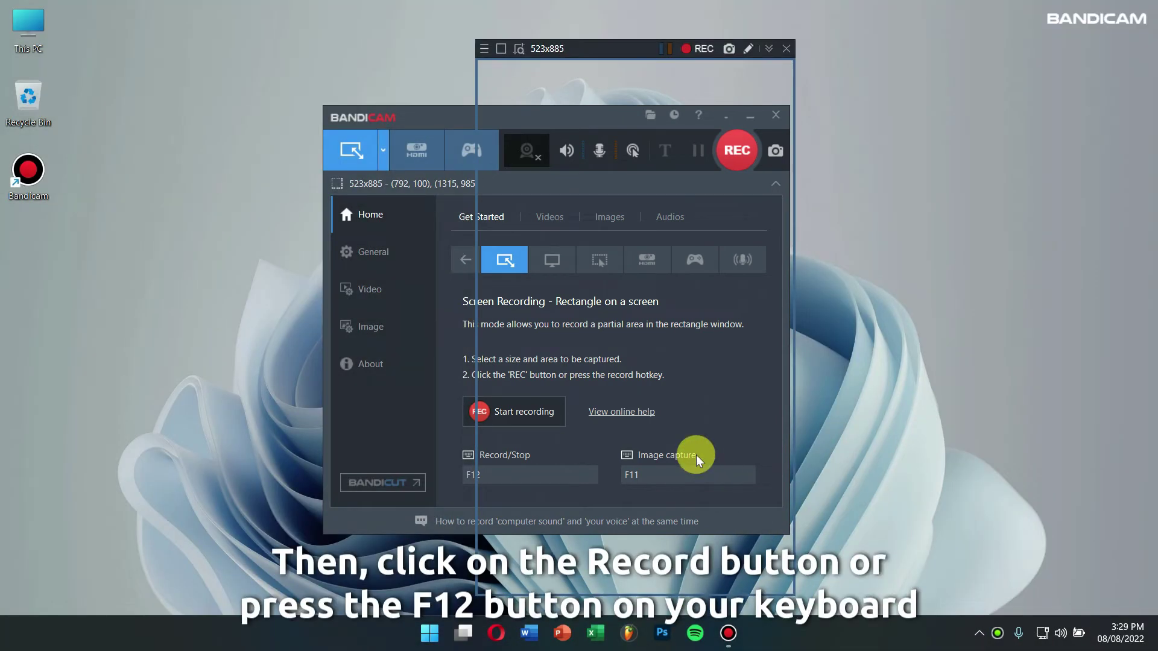
Record the 523x885 area briefly, stop it, and restore the main Bandicam window.
left_click(732, 156)
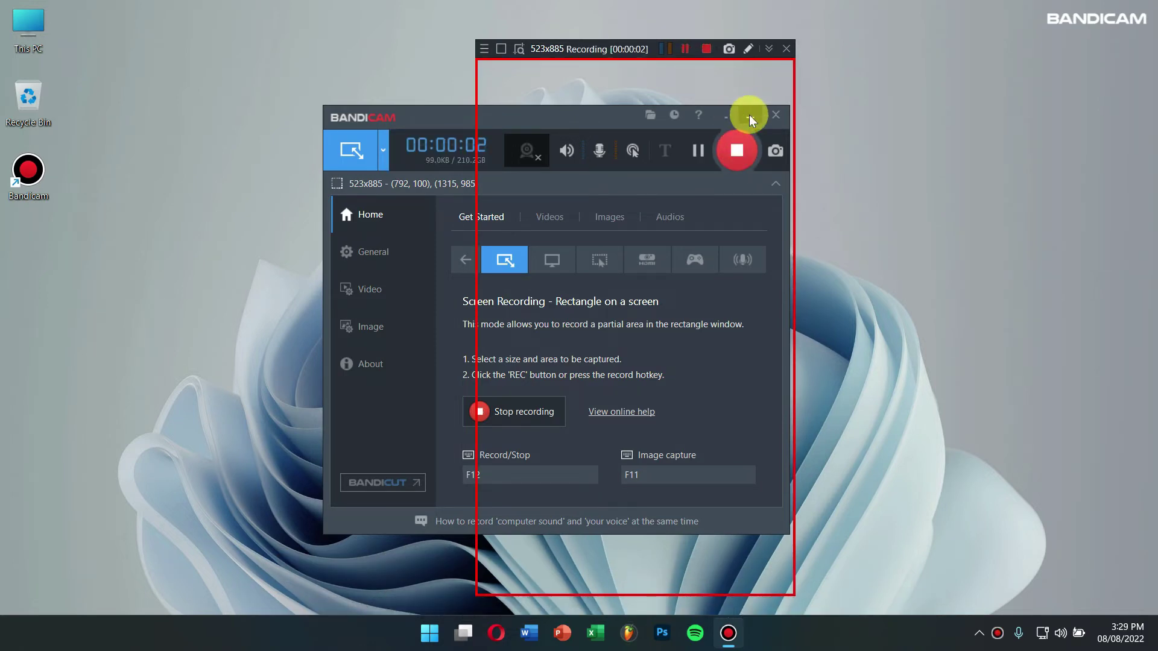
left_click(750, 115)
left_click_drag(600, 51, 515, 72)
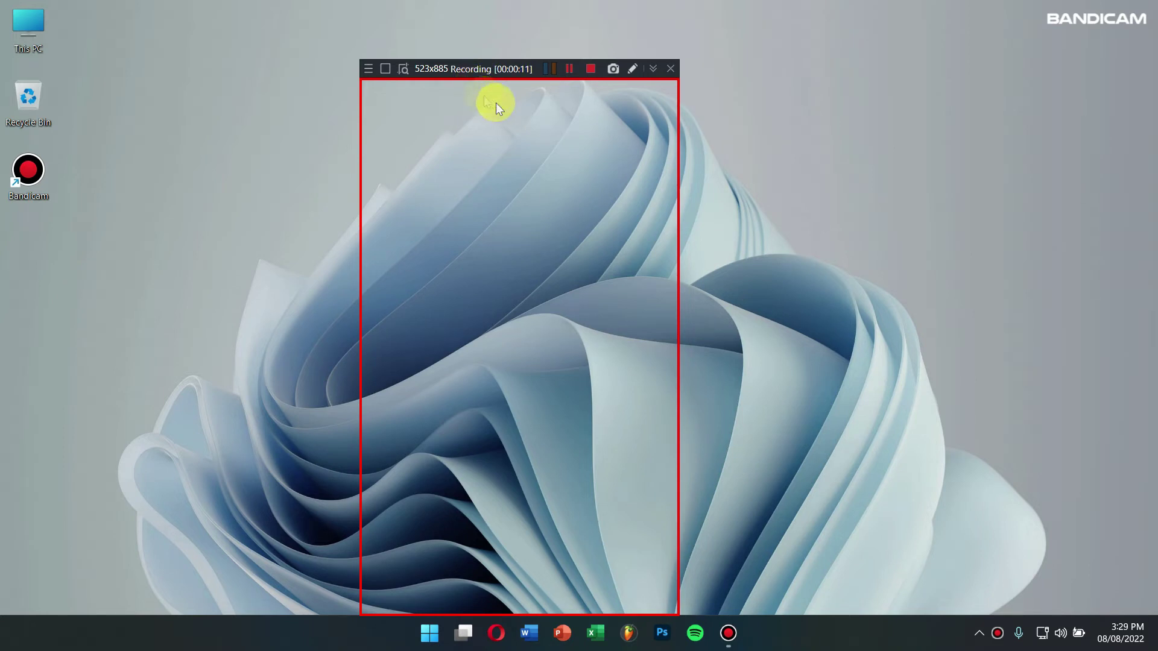
left_click(591, 67)
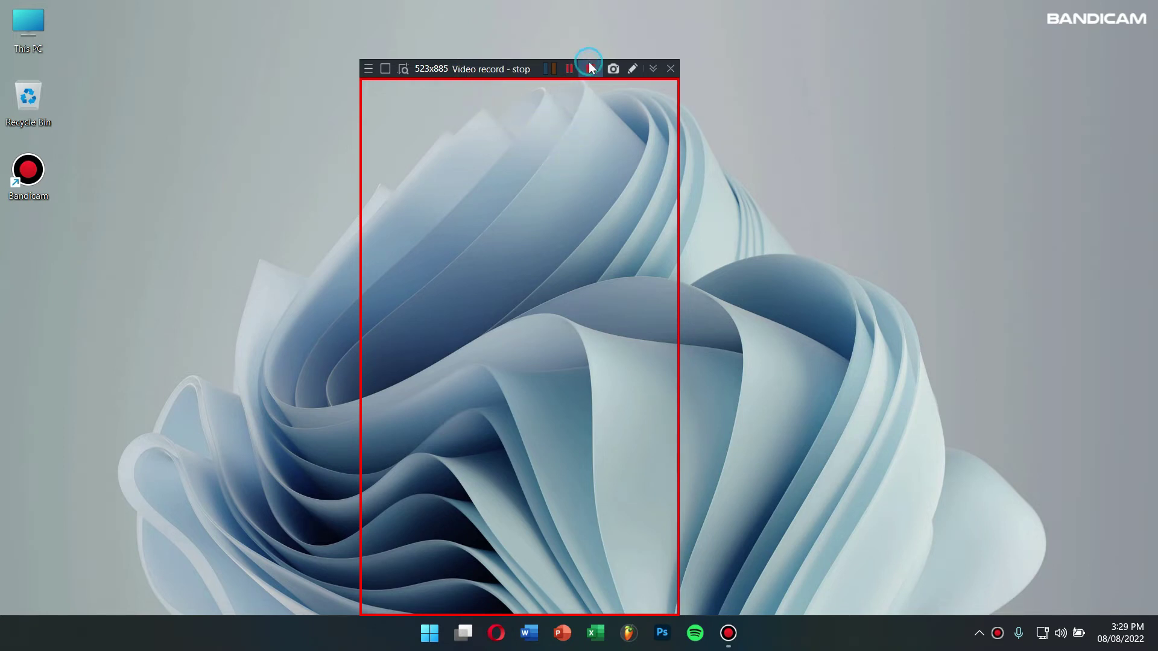
left_click(728, 639)
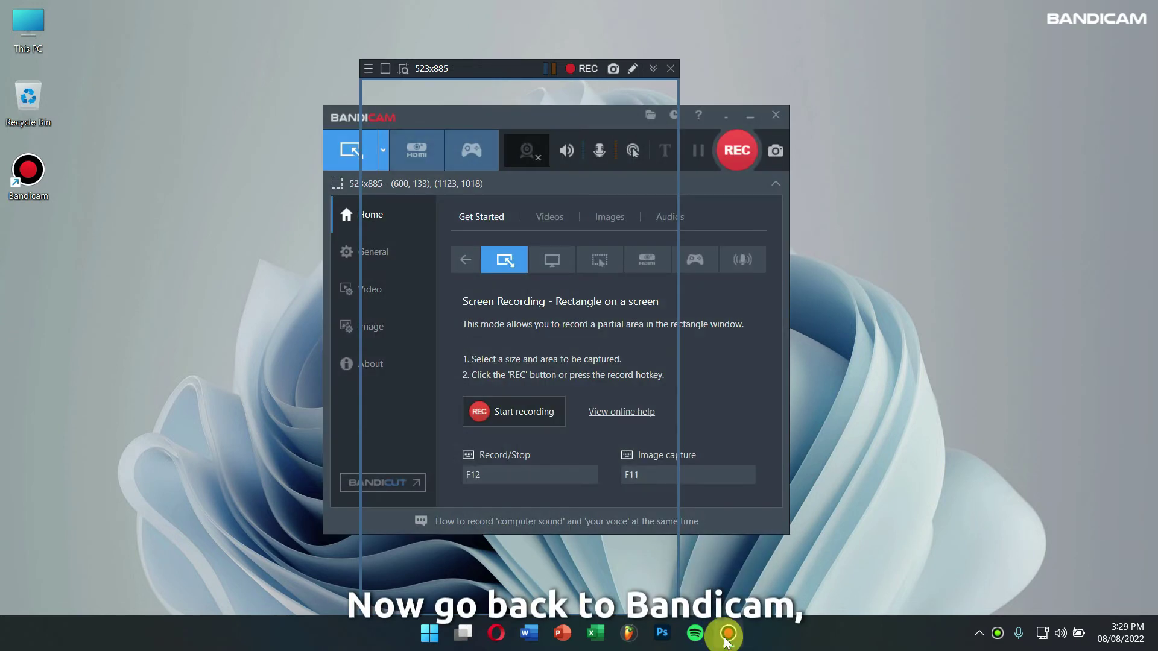
left_click(671, 68)
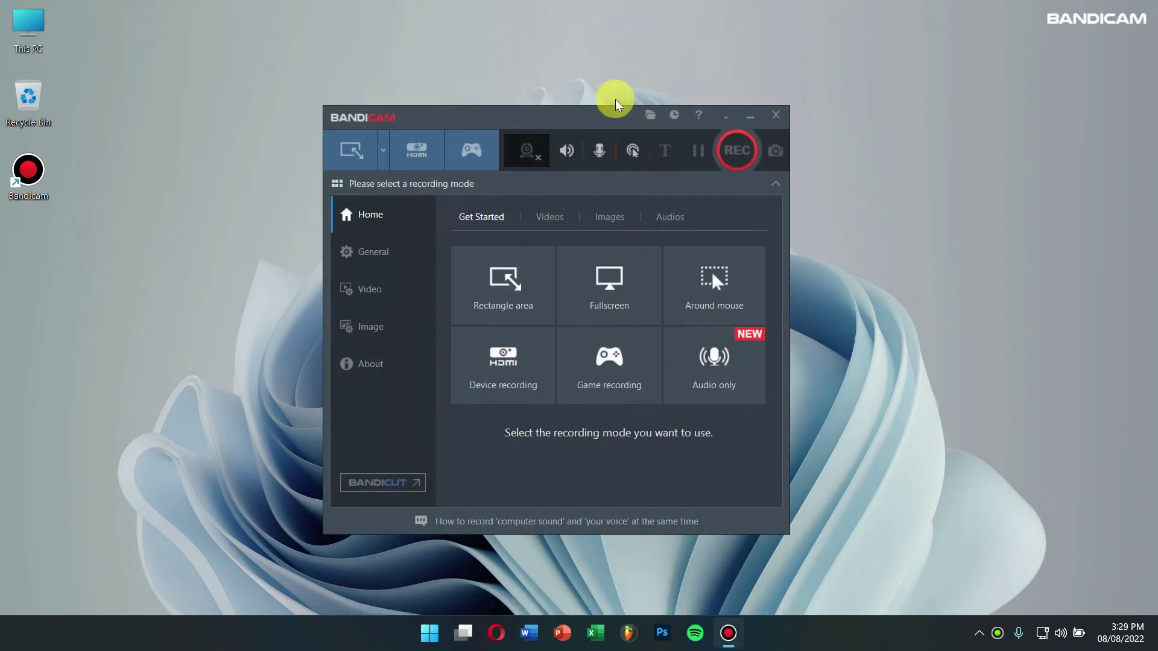
left_click(371, 215)
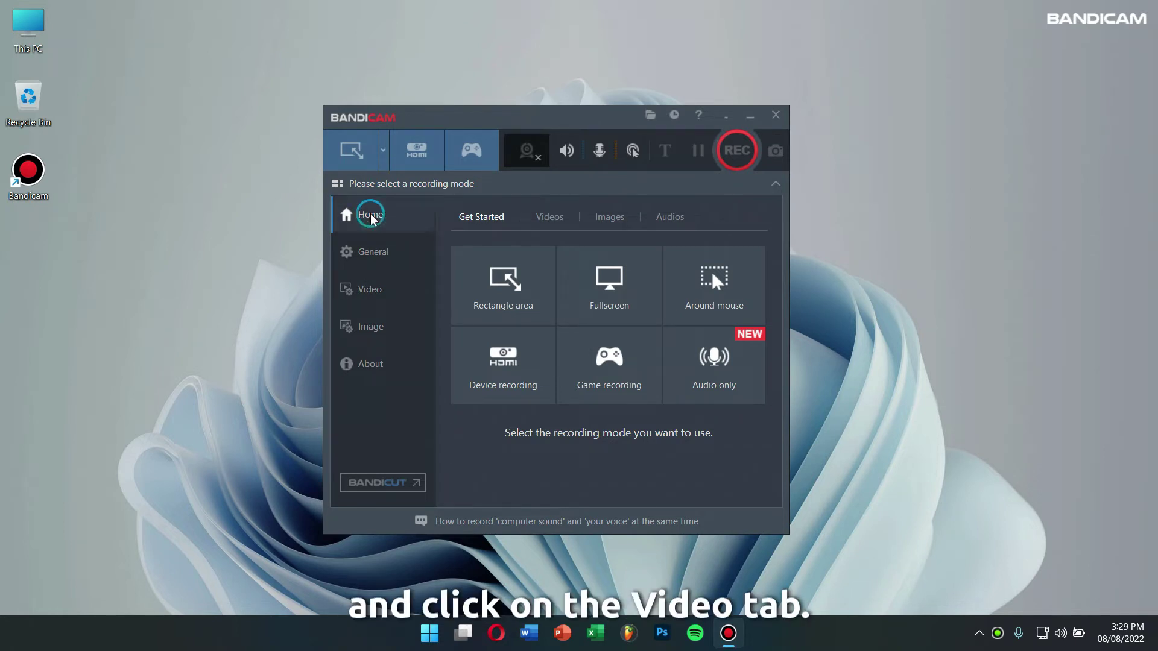
left_click(558, 218)
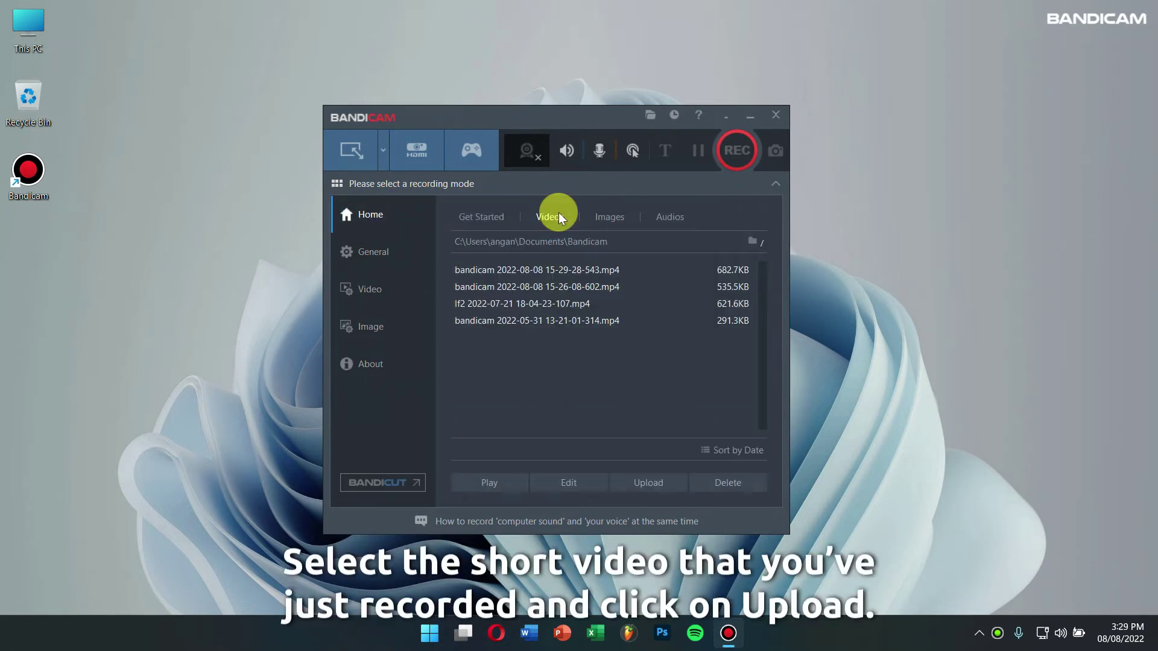
left_click(560, 271)
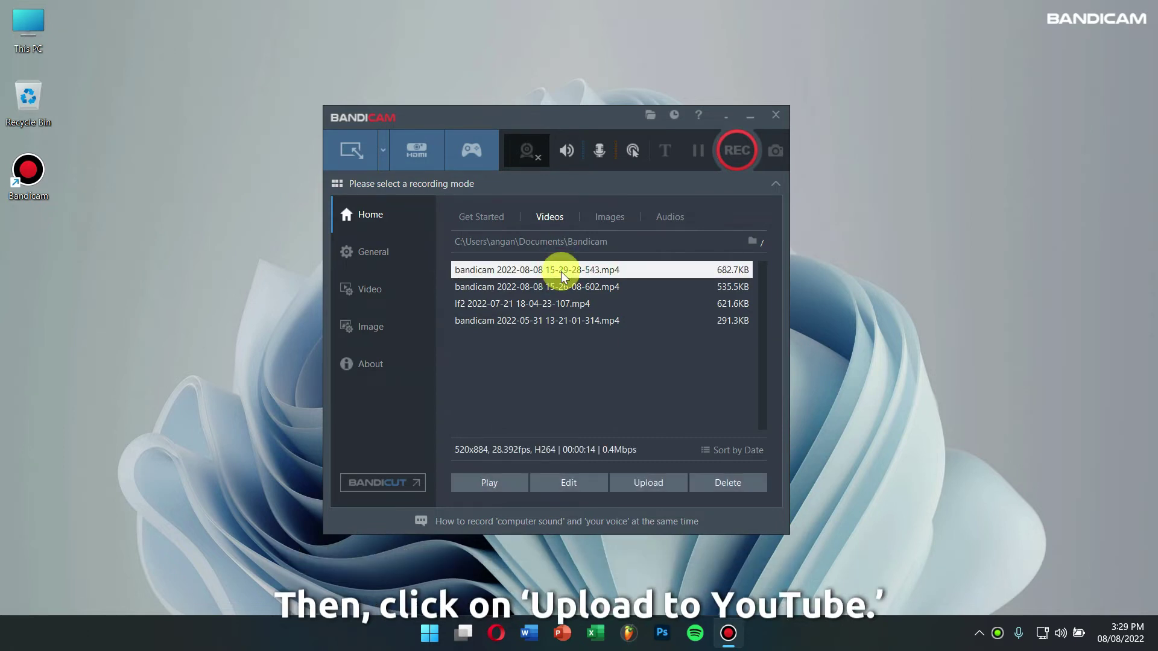
left_click(649, 486)
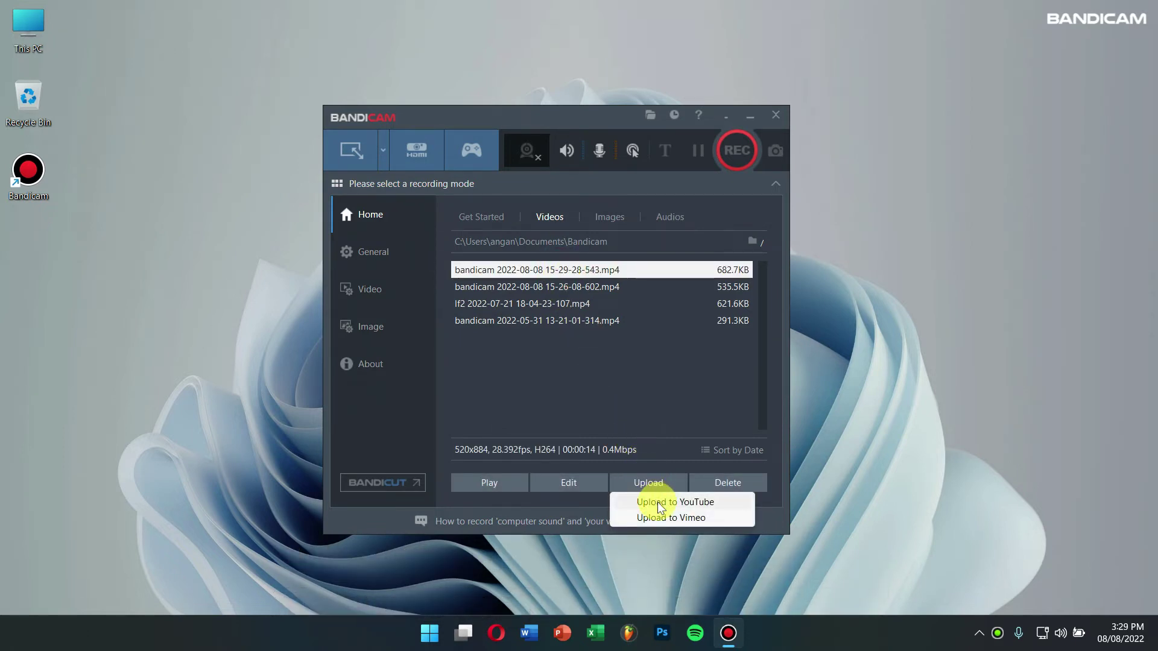
left_click(659, 503)
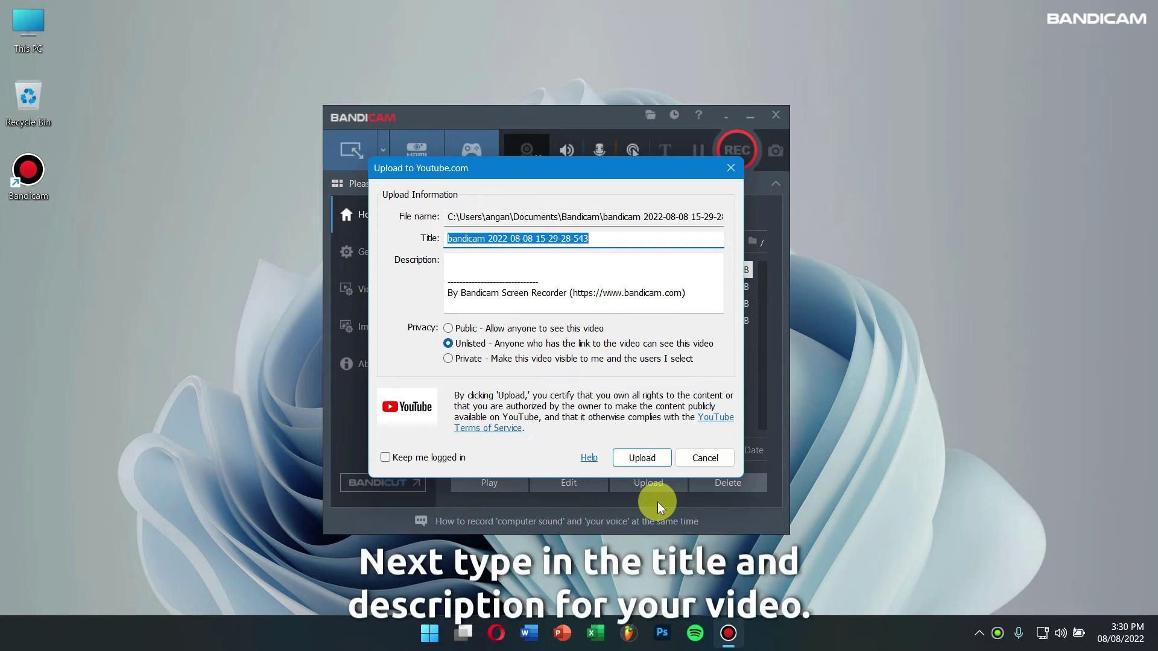
Add '#shorts' to the description's first line, keep it Unlisted, and start the upload.
left_click(631, 239)
left_click_drag(685, 288, 473, 248)
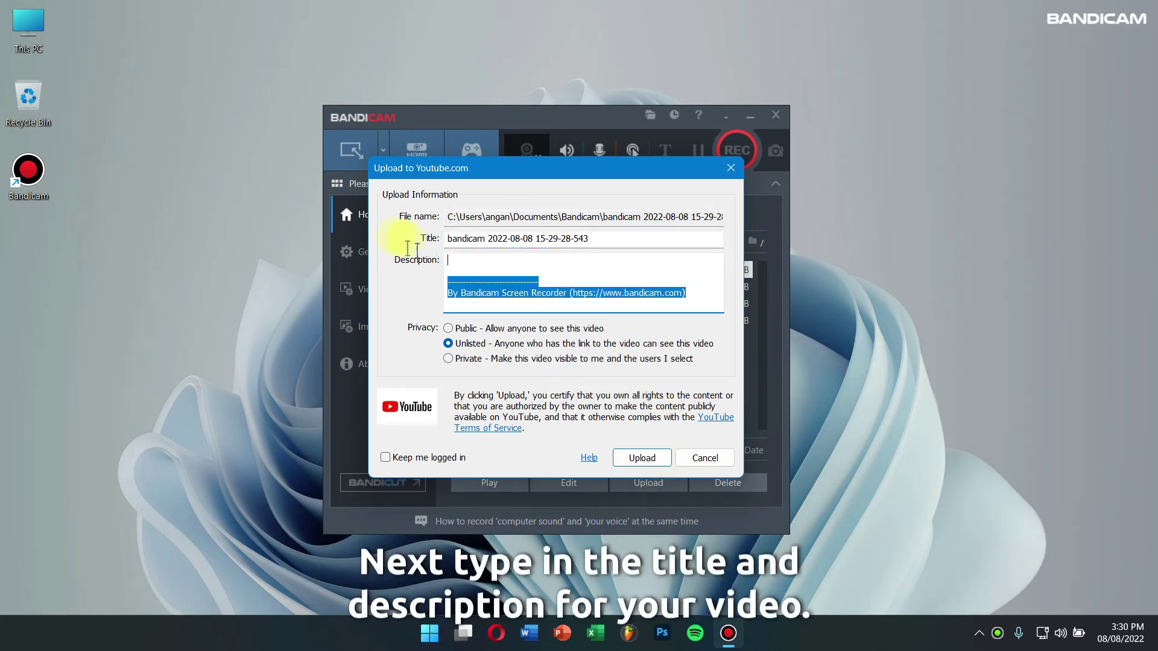
left_click(473, 262)
type("#shorts")
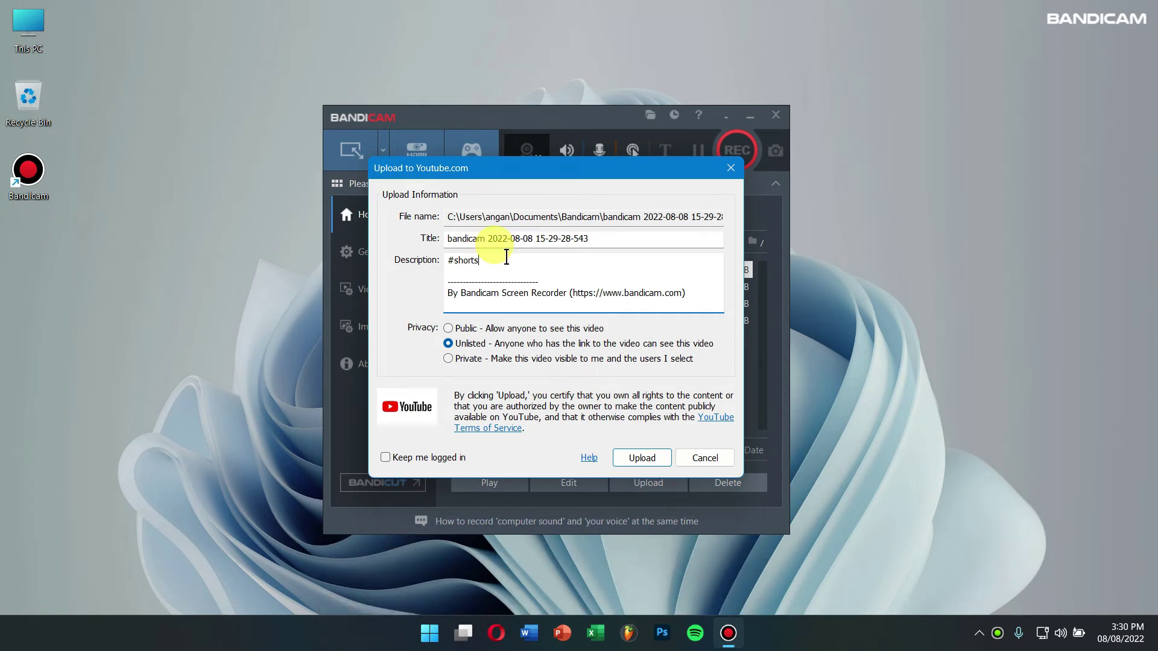
left_click(490, 349)
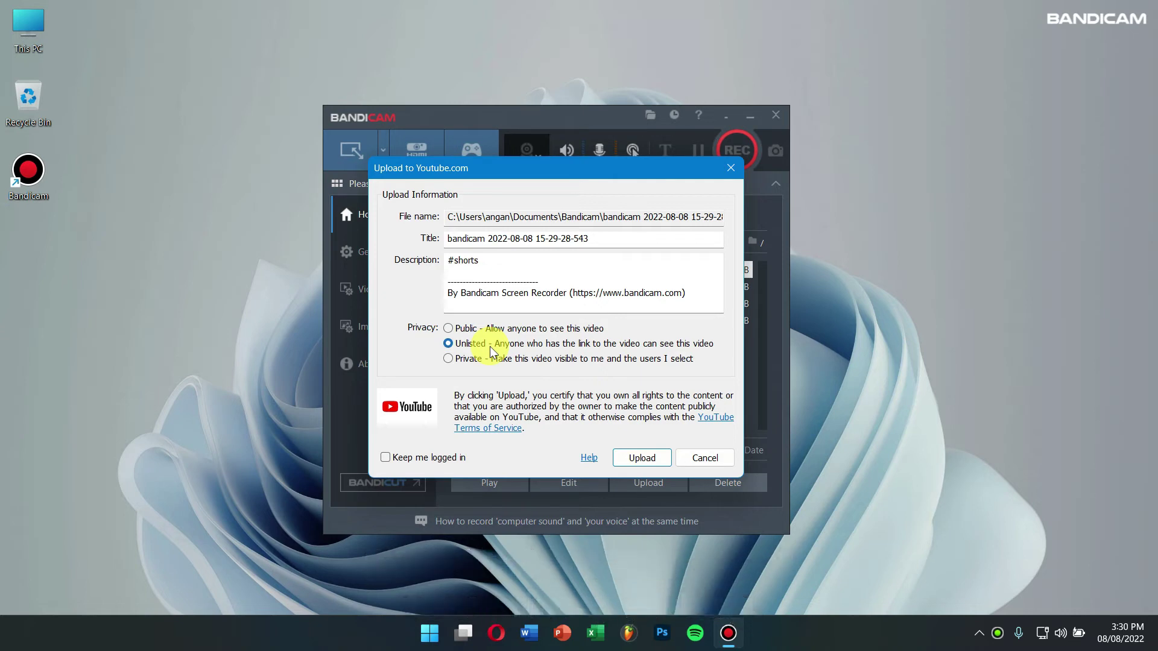
left_click(651, 463)
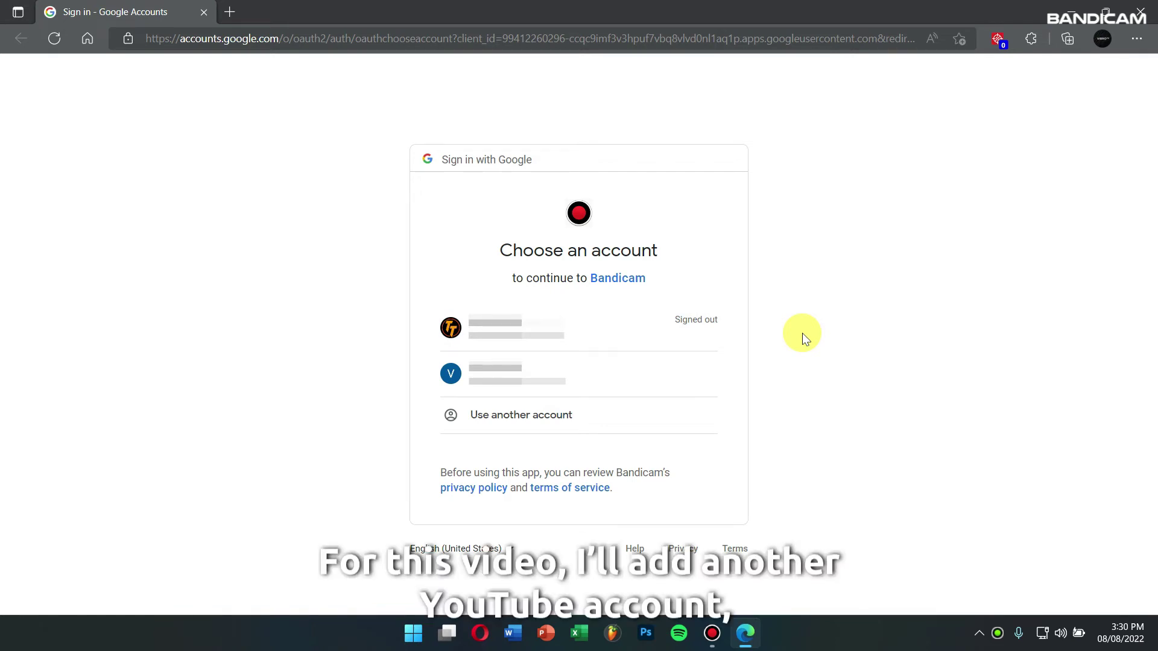
Sign in with another Google account, allow Bandicam YouTube access, and close Edge.
left_click(529, 418)
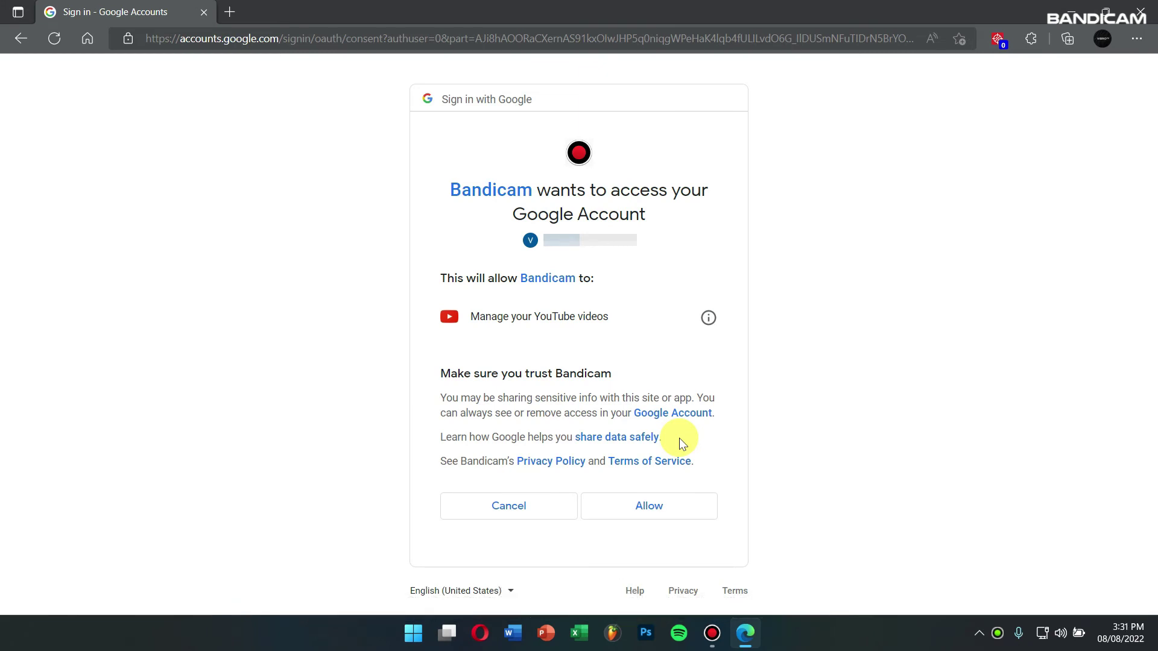
left_click(655, 508)
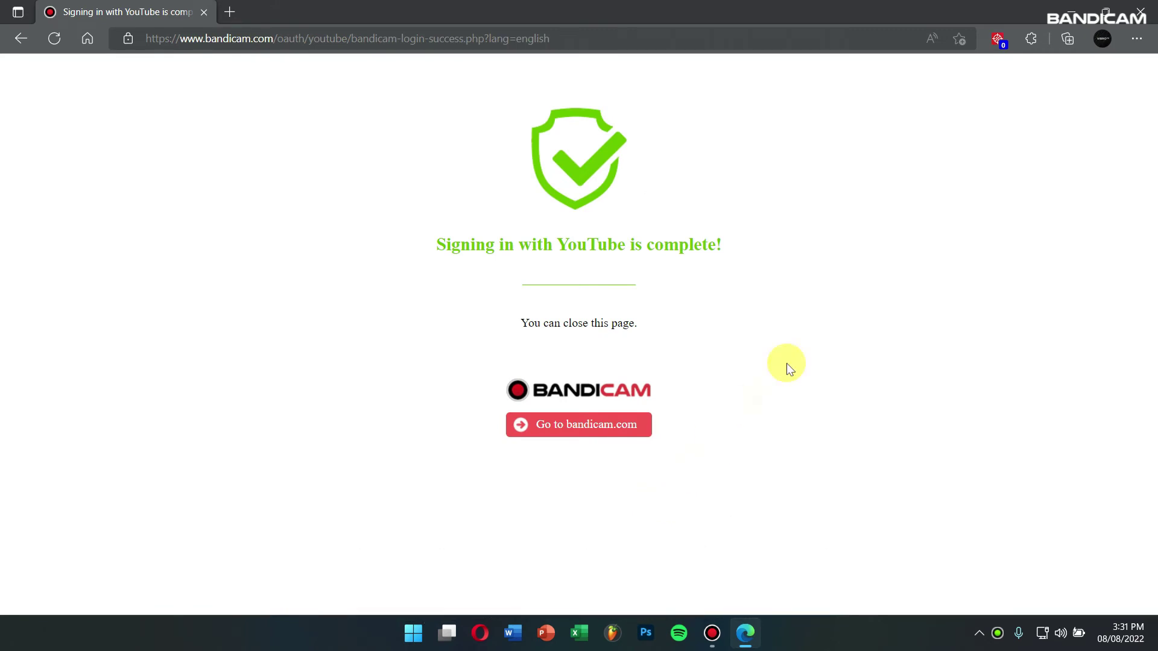
left_click(1140, 11)
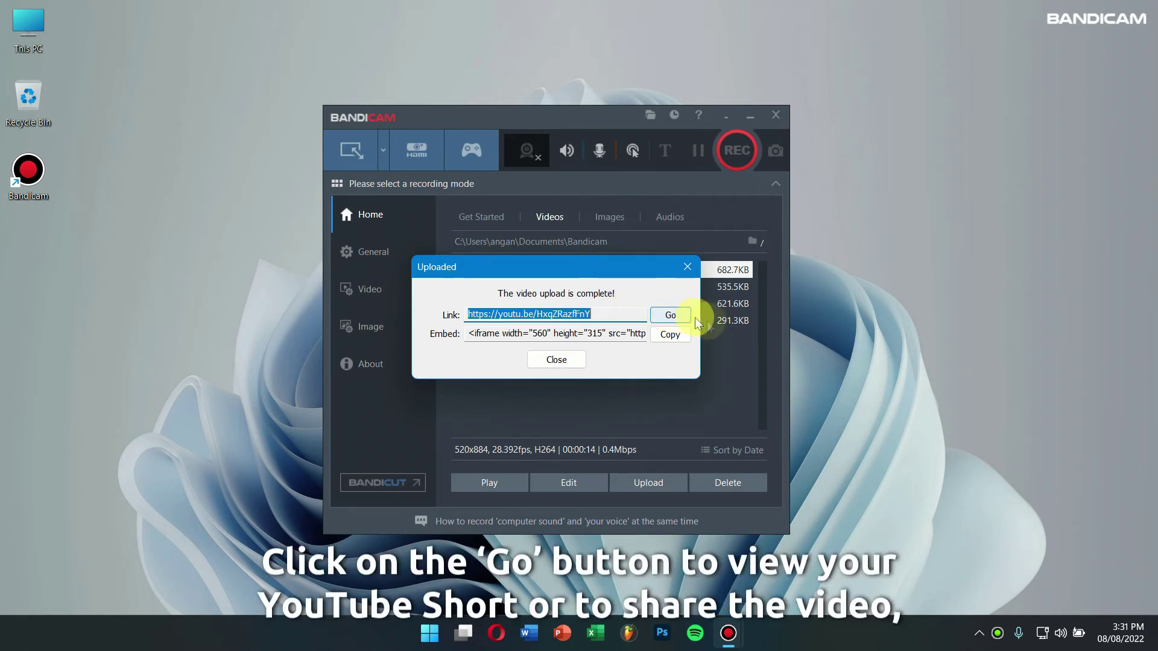
Copy the YouTube Short's embed code from the Uploaded dialog to the clipboard.
left_click(671, 341)
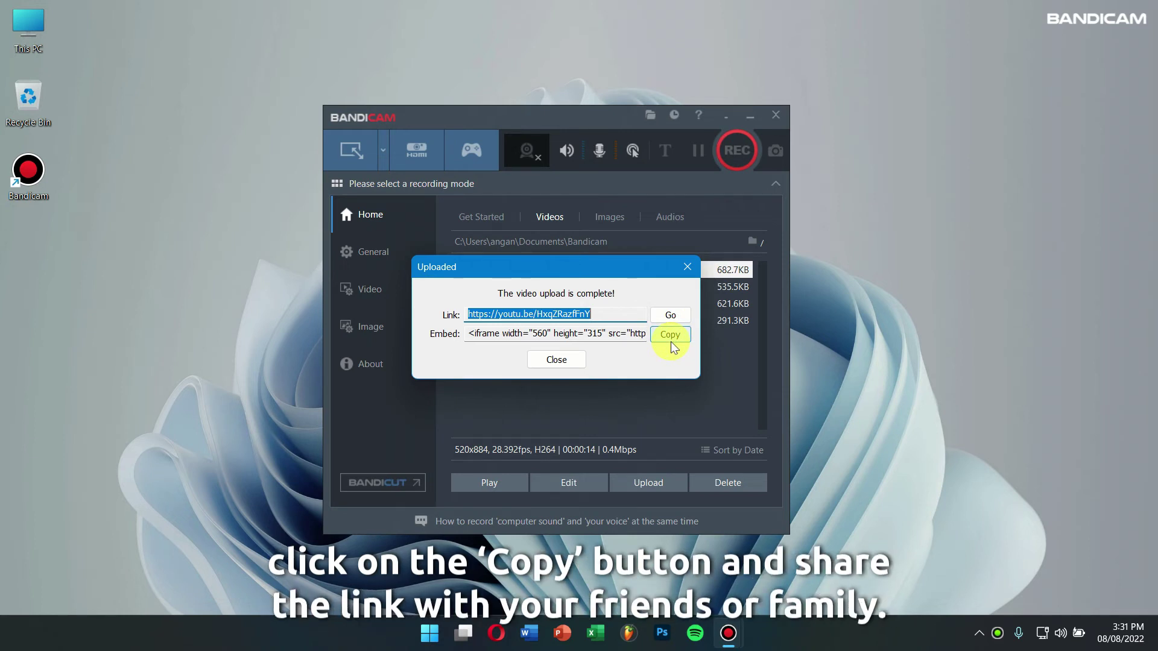
left_click(670, 335)
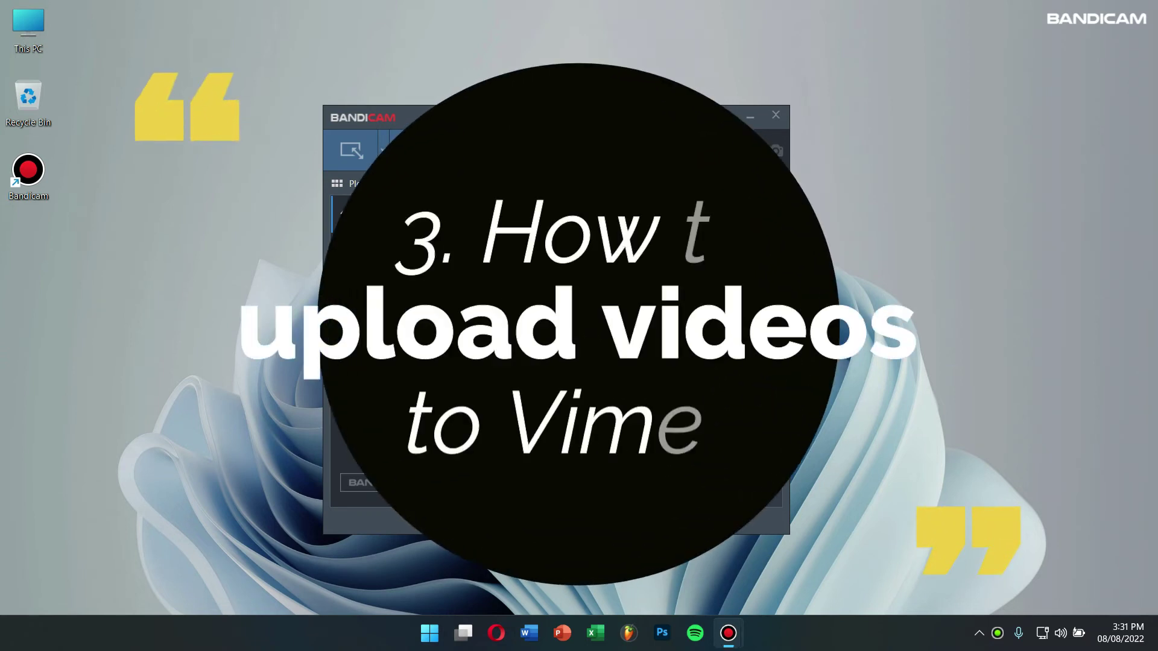
Close Bandicam and relaunch it from its desktop shortcut.
left_click(777, 114)
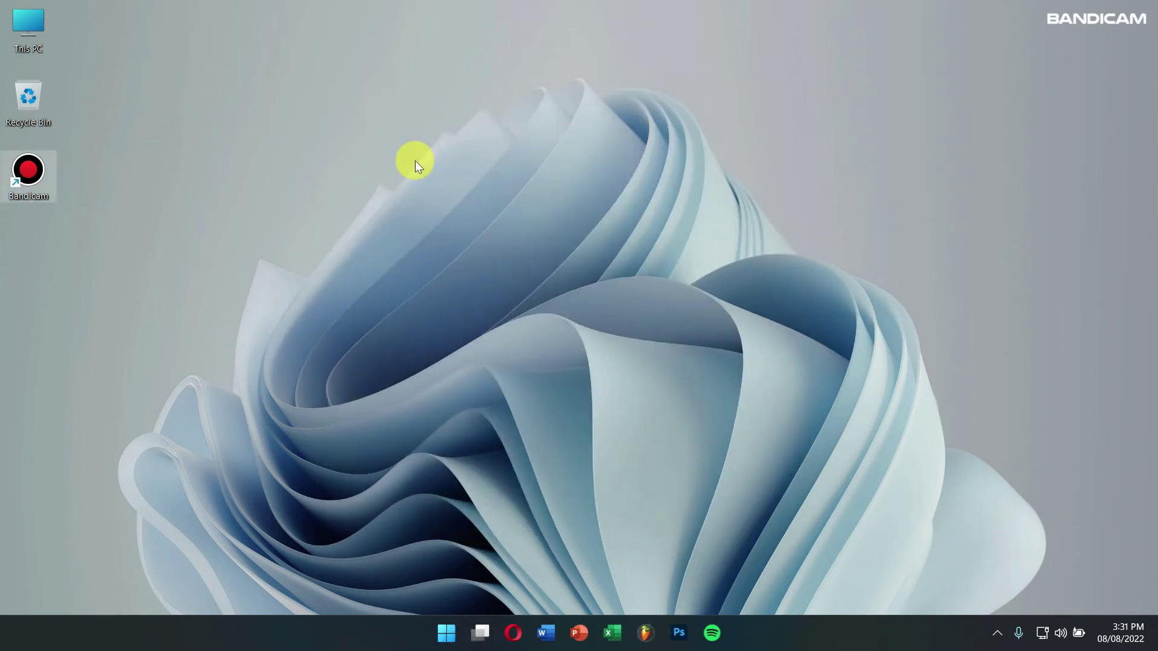
double_click(18, 192)
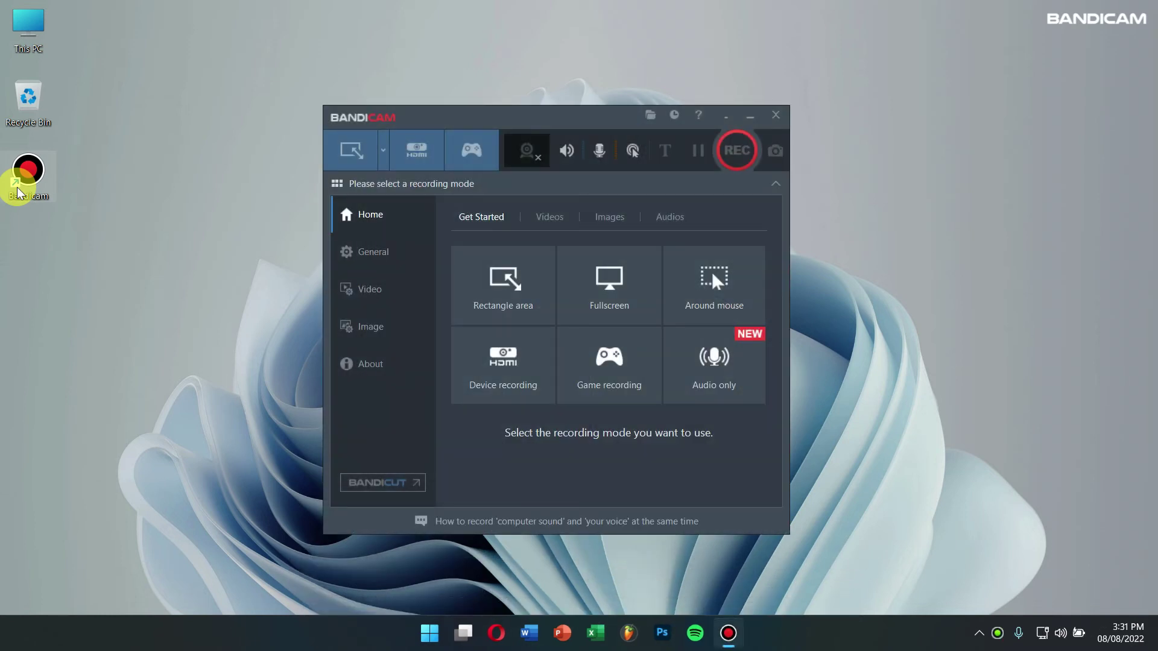
left_click(375, 226)
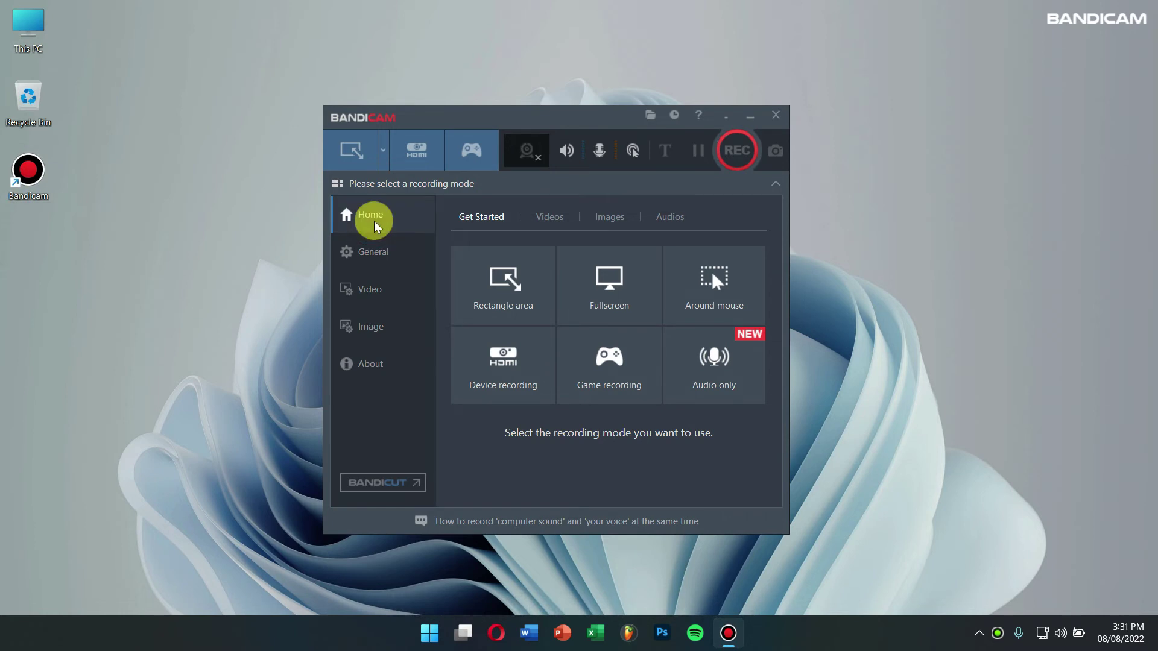
left_click(556, 218)
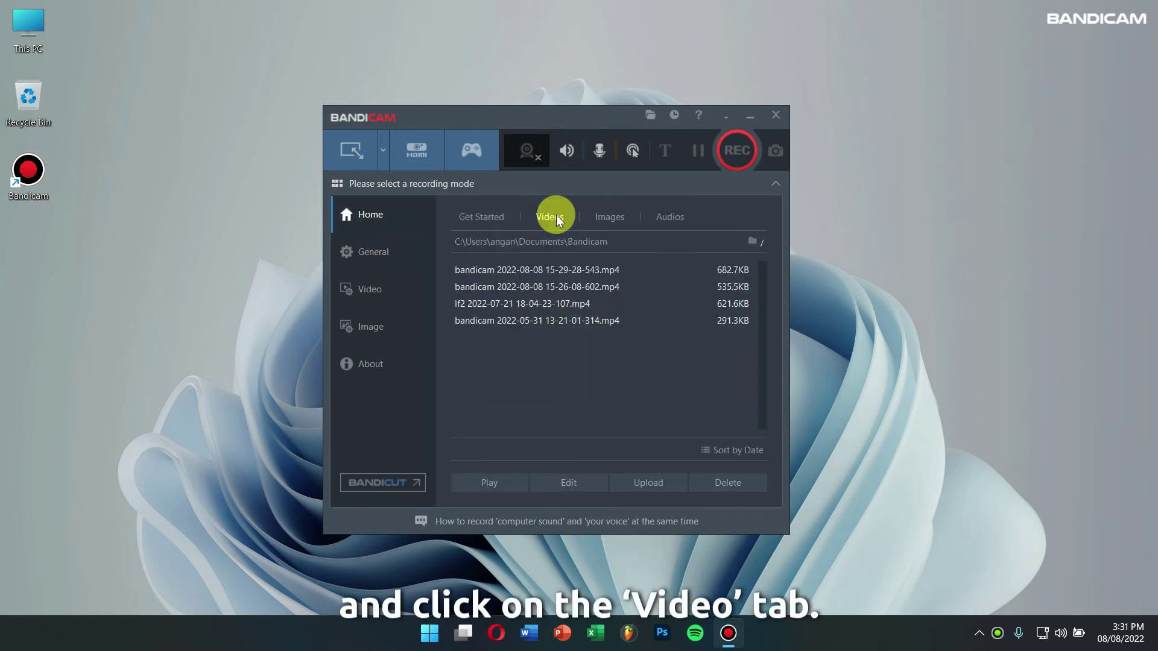
left_click(549, 289)
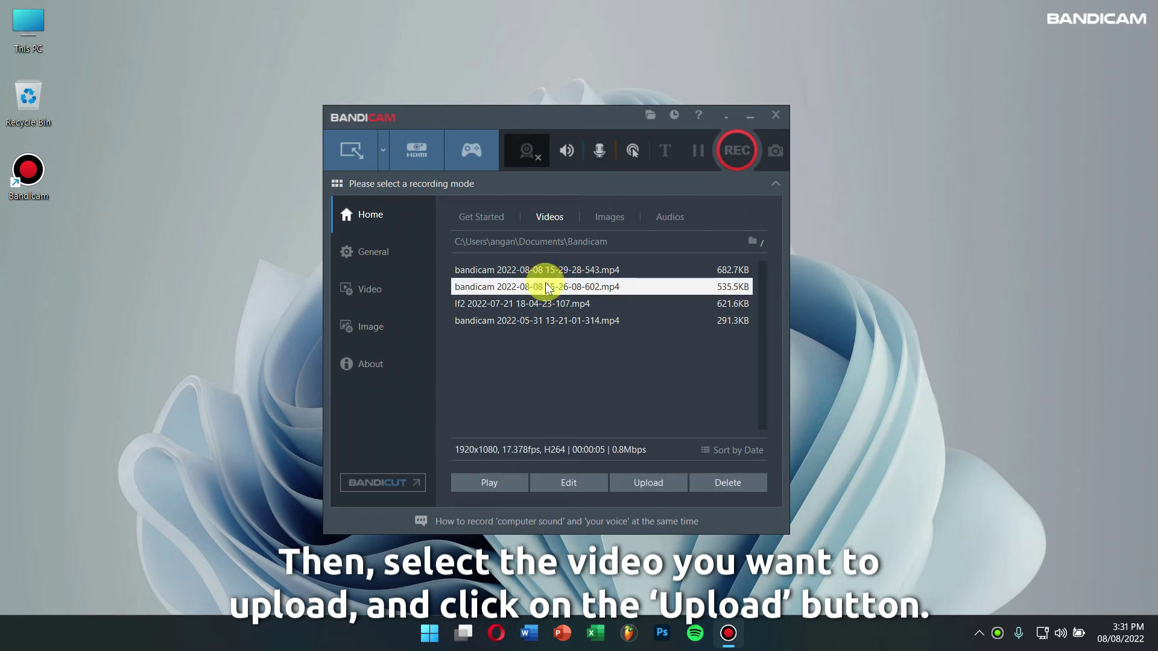
left_click(653, 482)
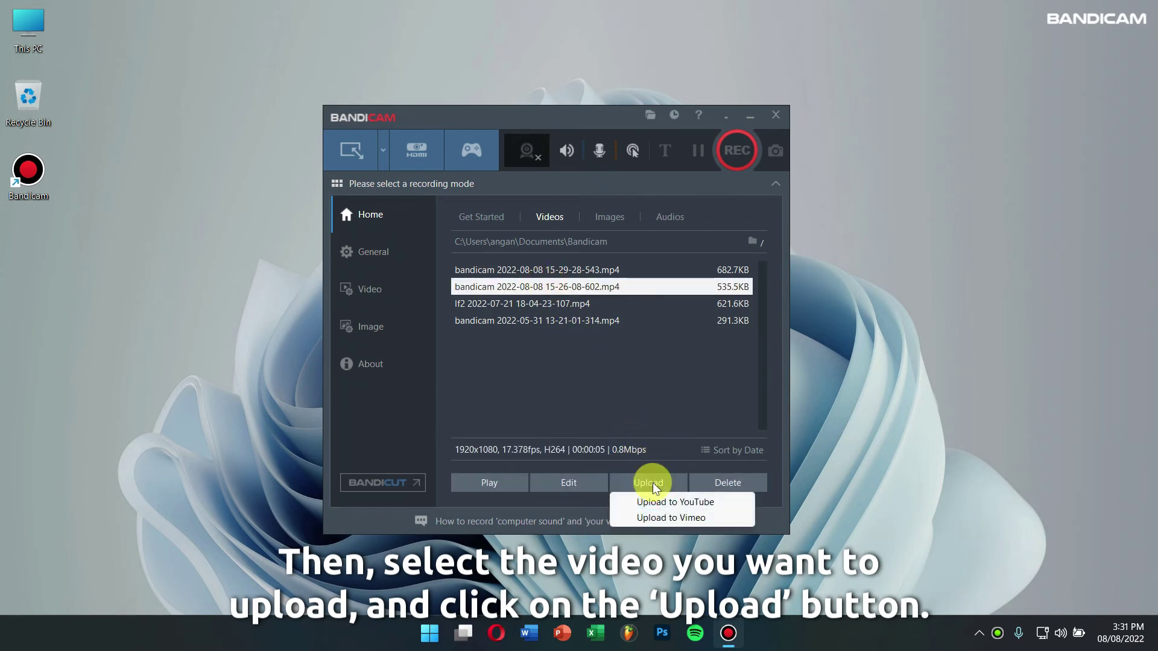
left_click(697, 521)
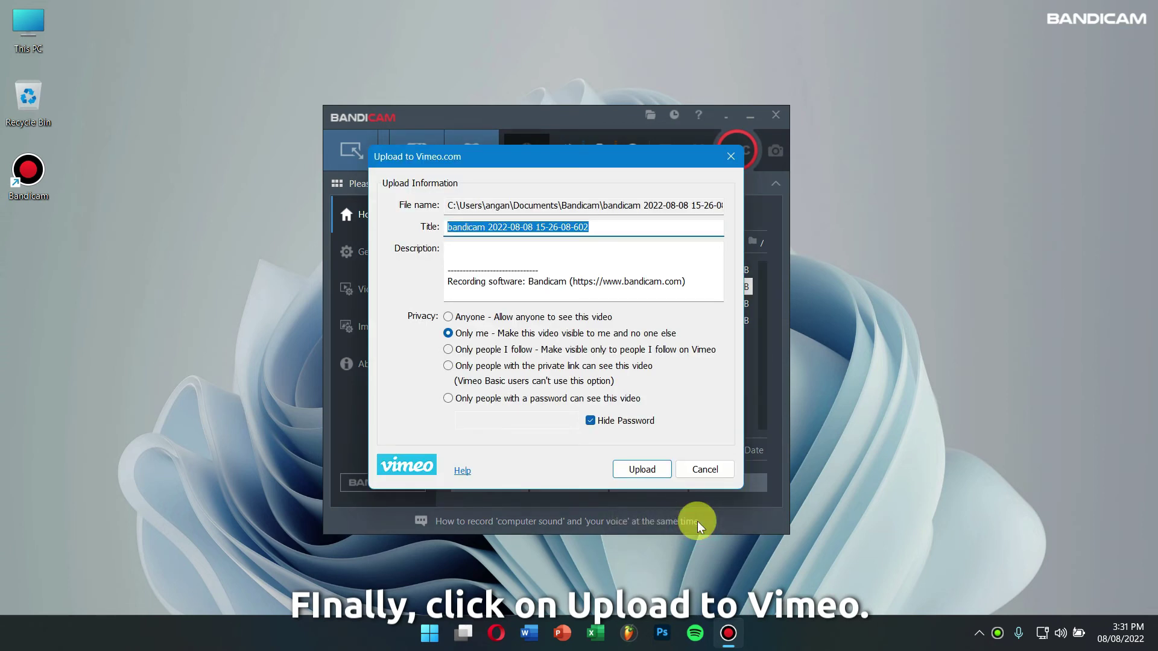
Keep the default title and description, set privacy to Only me, and upload to Vimeo.
left_click(615, 227)
left_click_drag(686, 281, 414, 251)
left_click(522, 248)
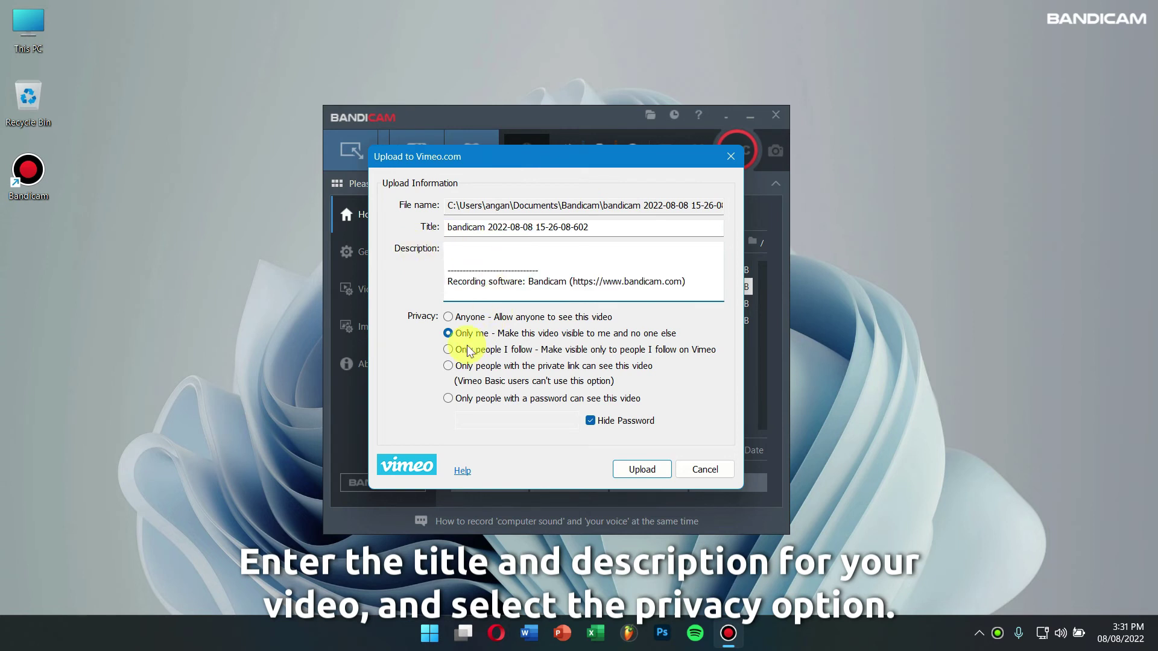
left_click(505, 336)
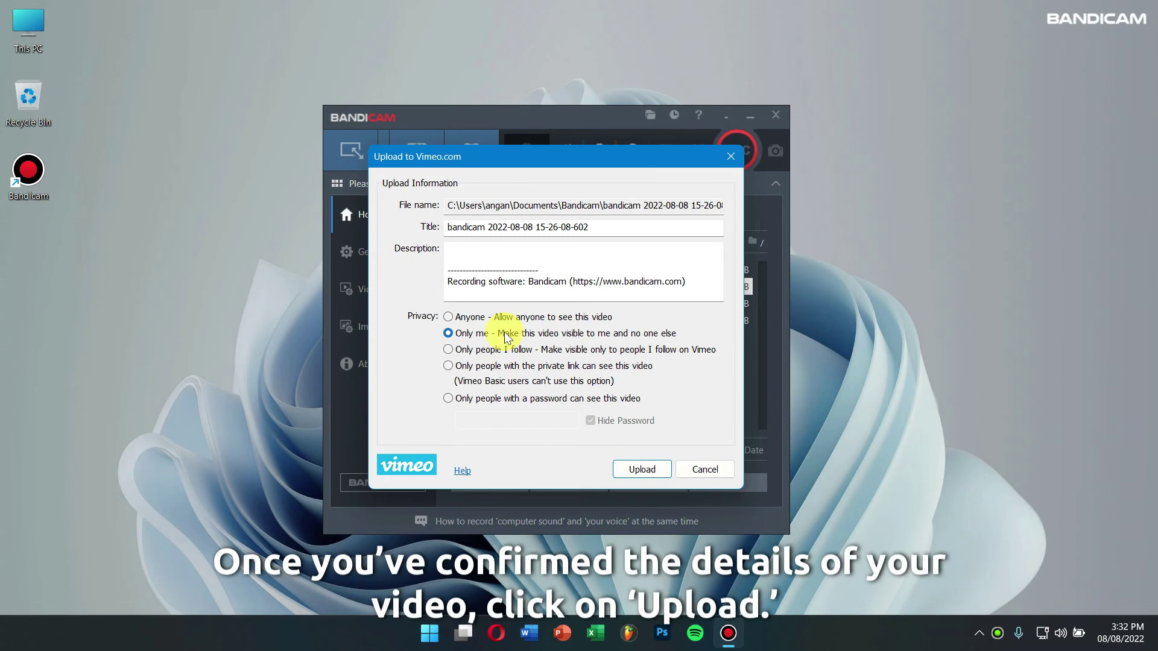
left_click(644, 469)
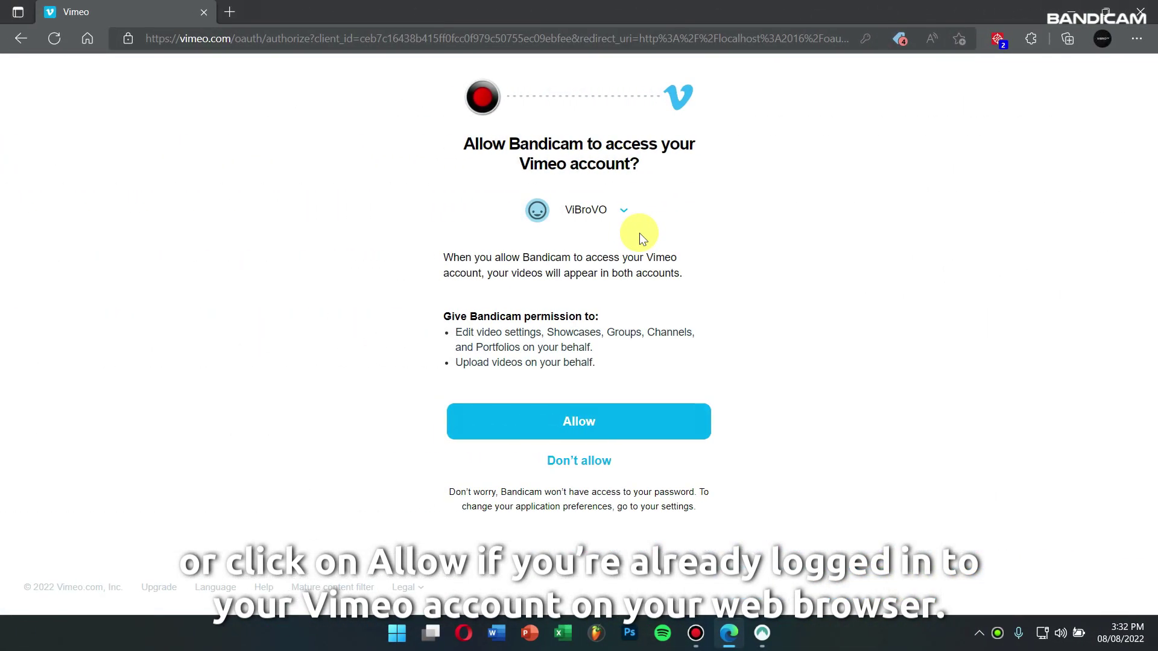
Authorize Bandicam on the Vimeo account page, then close Edge.
left_click(559, 427)
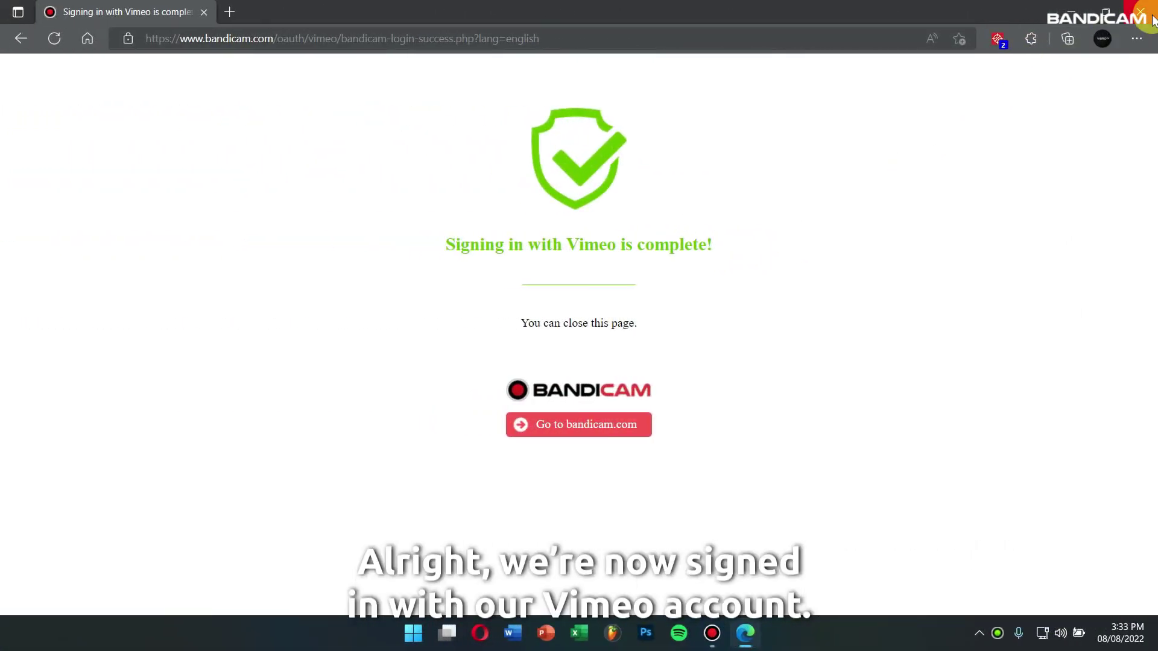
left_click(1152, 20)
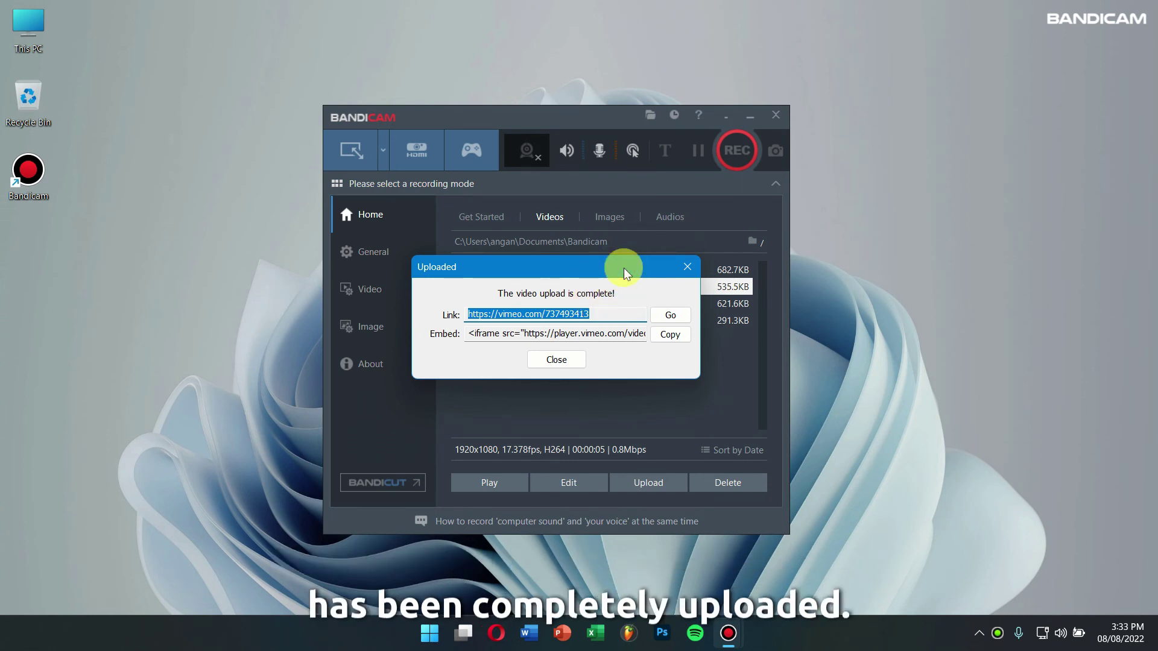
Copy the Vimeo video's embed code, dismiss the Uploaded dialog, and move the window left.
left_click(673, 334)
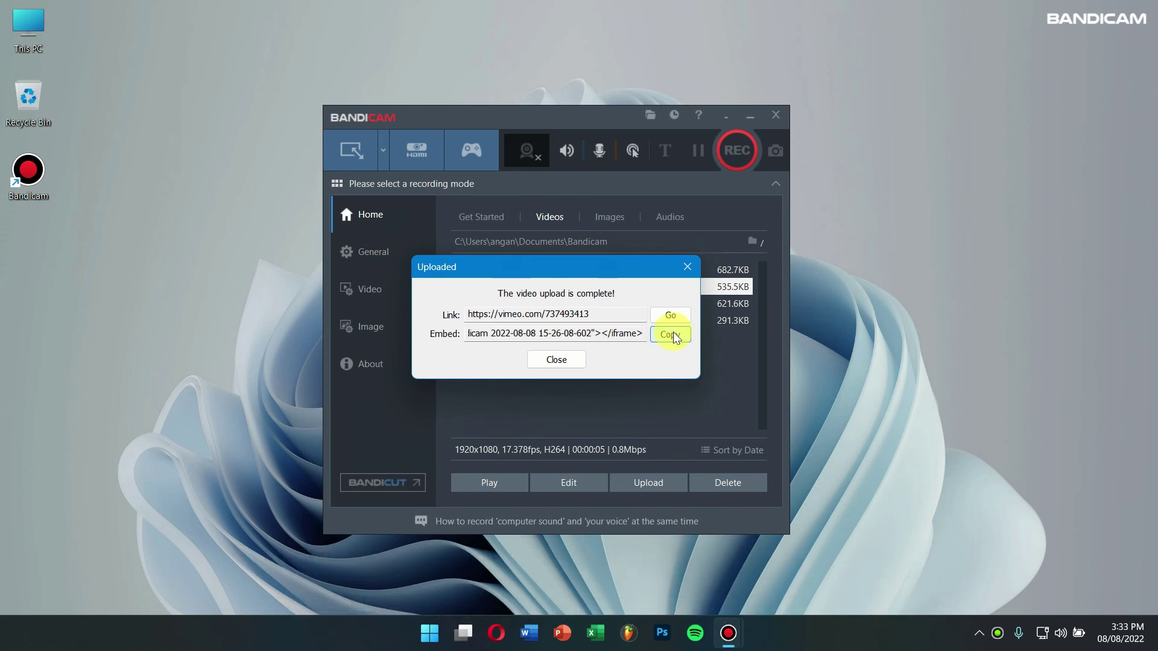
left_click(687, 270)
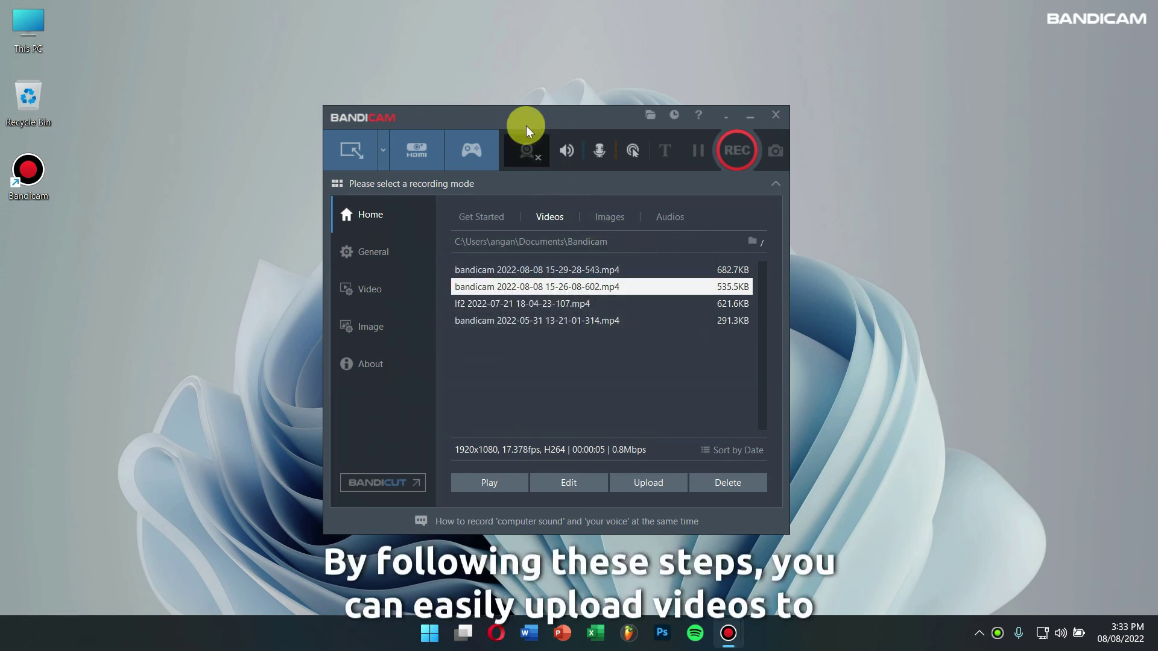
left_click_drag(526, 125, 421, 120)
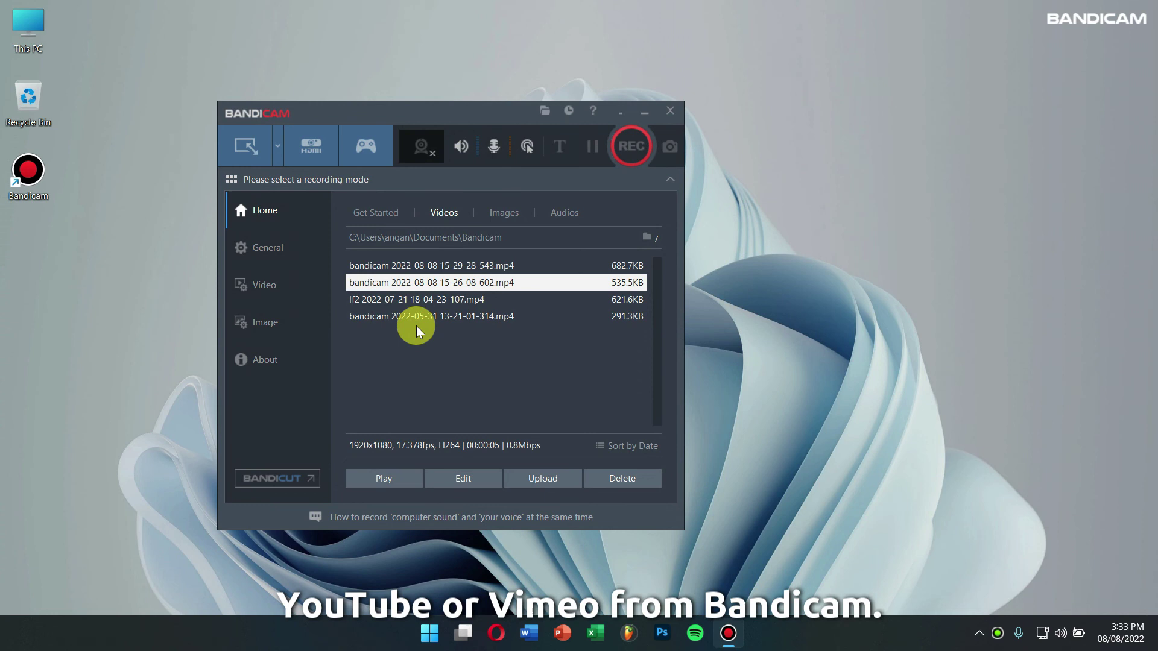